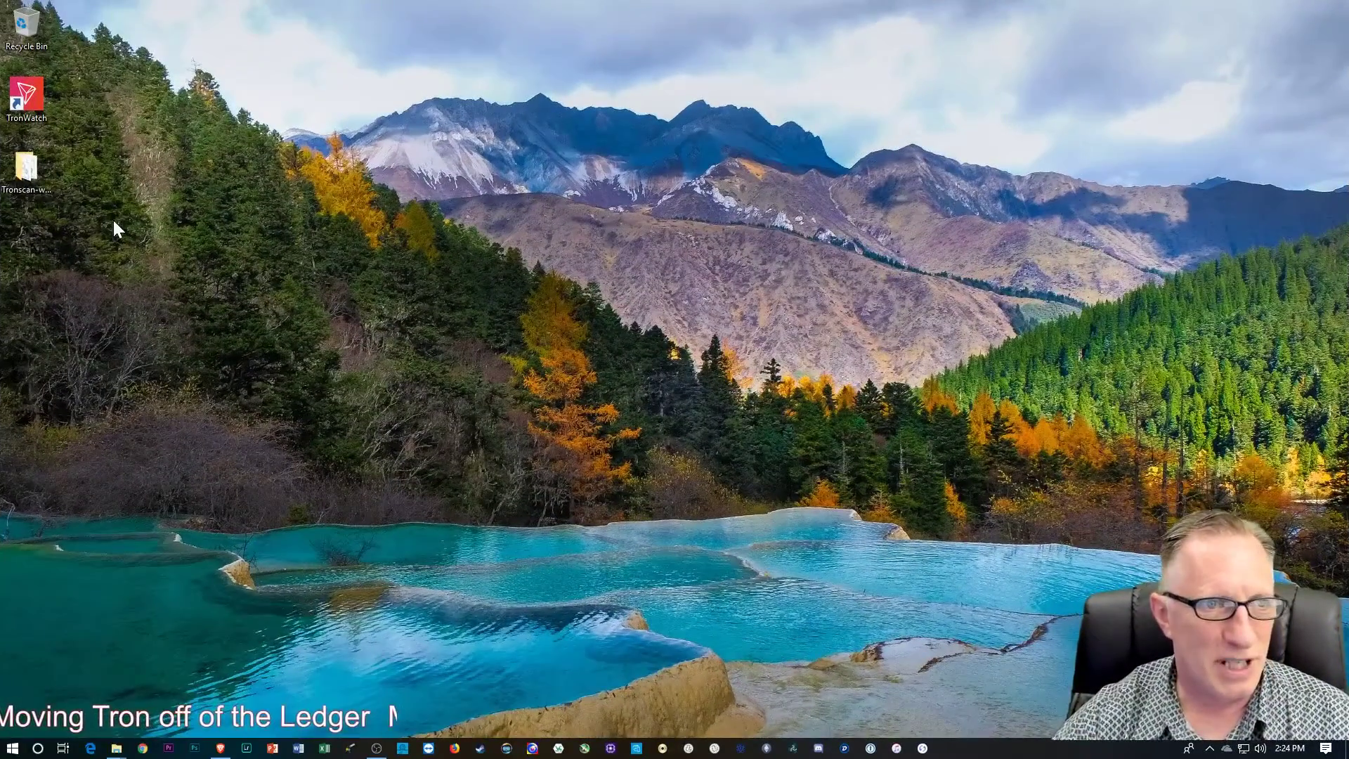
Open the Tronscan-win32-x64 folder and launch Tronscan.exe to reach its TRON home page.
{"action": "double_click", "coordinate": [28, 168]}
{"action": "left_click_drag", "start_coordinate": [1143, 234], "coordinate": [1090, 449]}
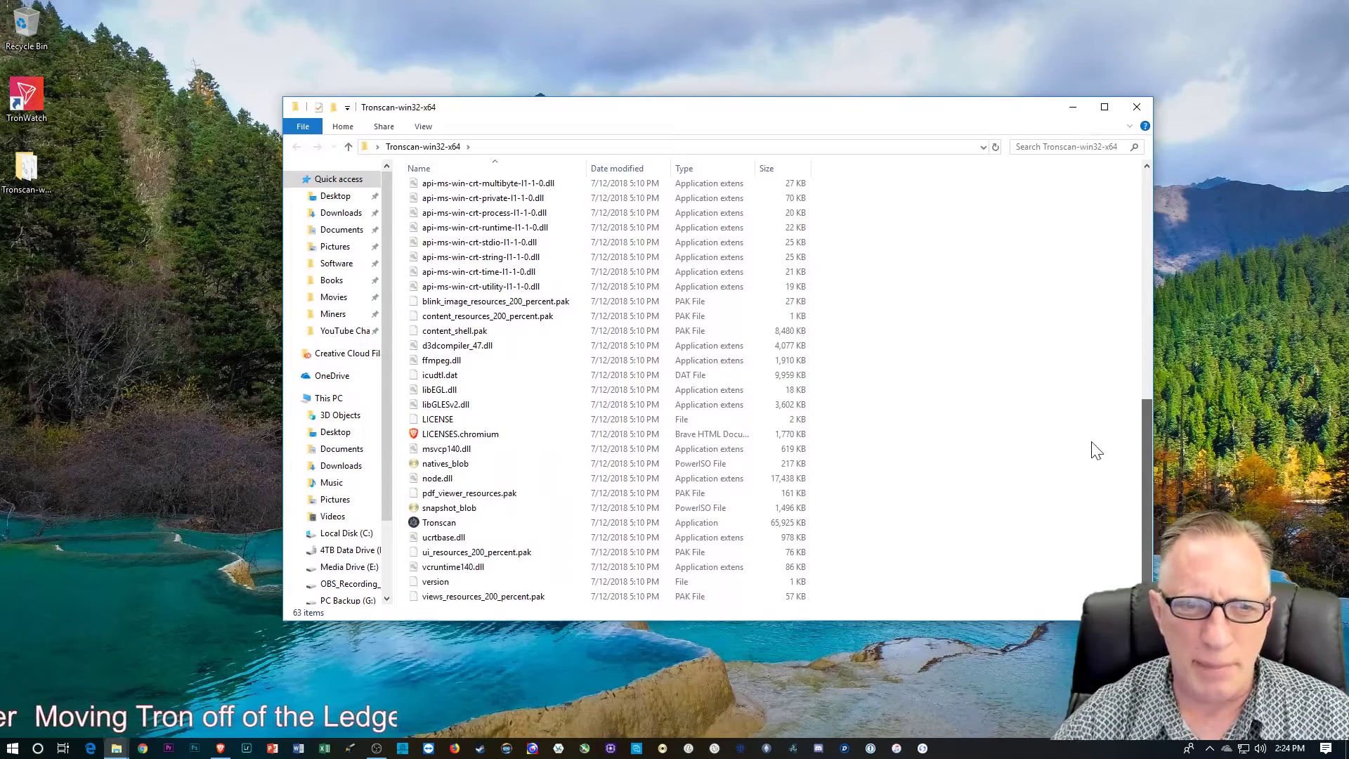
{"action": "left_click", "coordinate": [440, 526]}
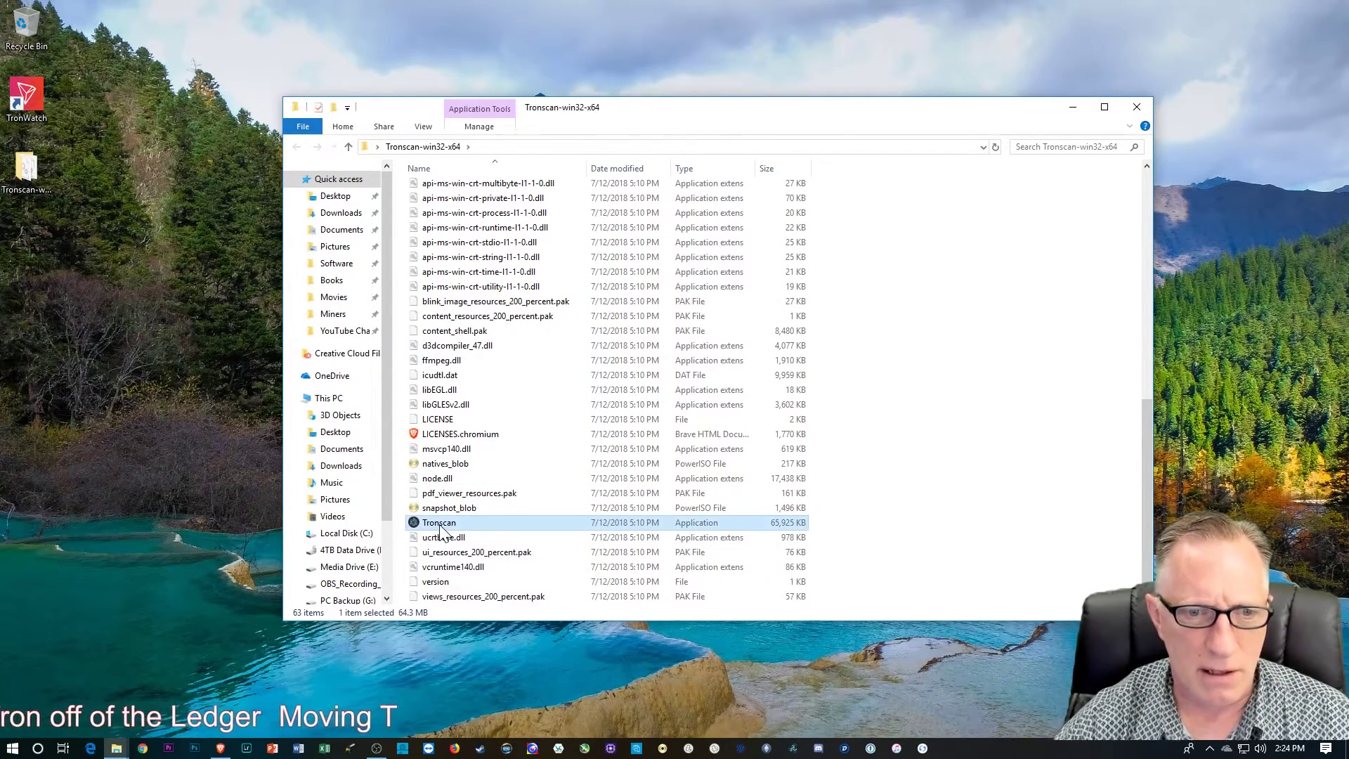
{"action": "key", "text": "F2"}
{"action": "key", "text": "Escape"}
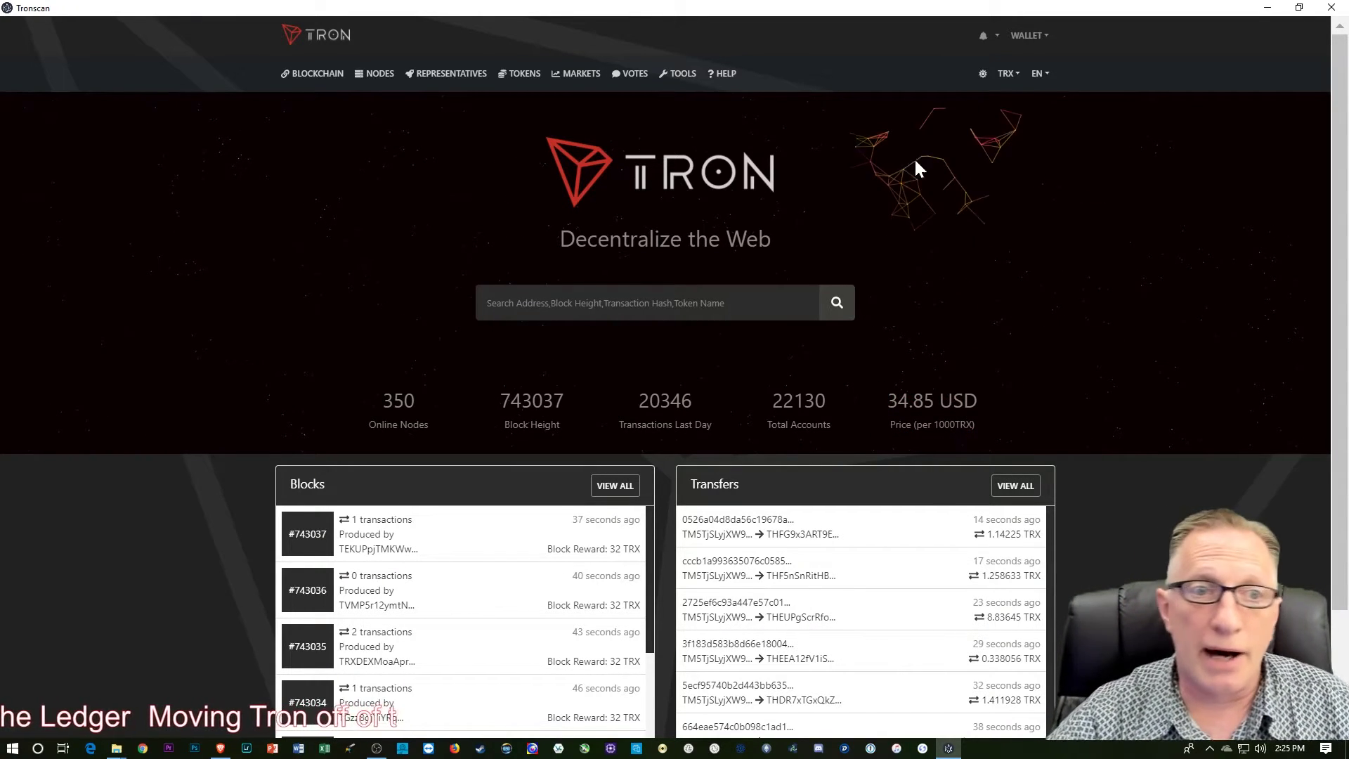
Display the wallet's account page showing 3,999.994 TRX, then switch to the Brave browser.
{"action": "left_click", "coordinate": [1026, 37]}
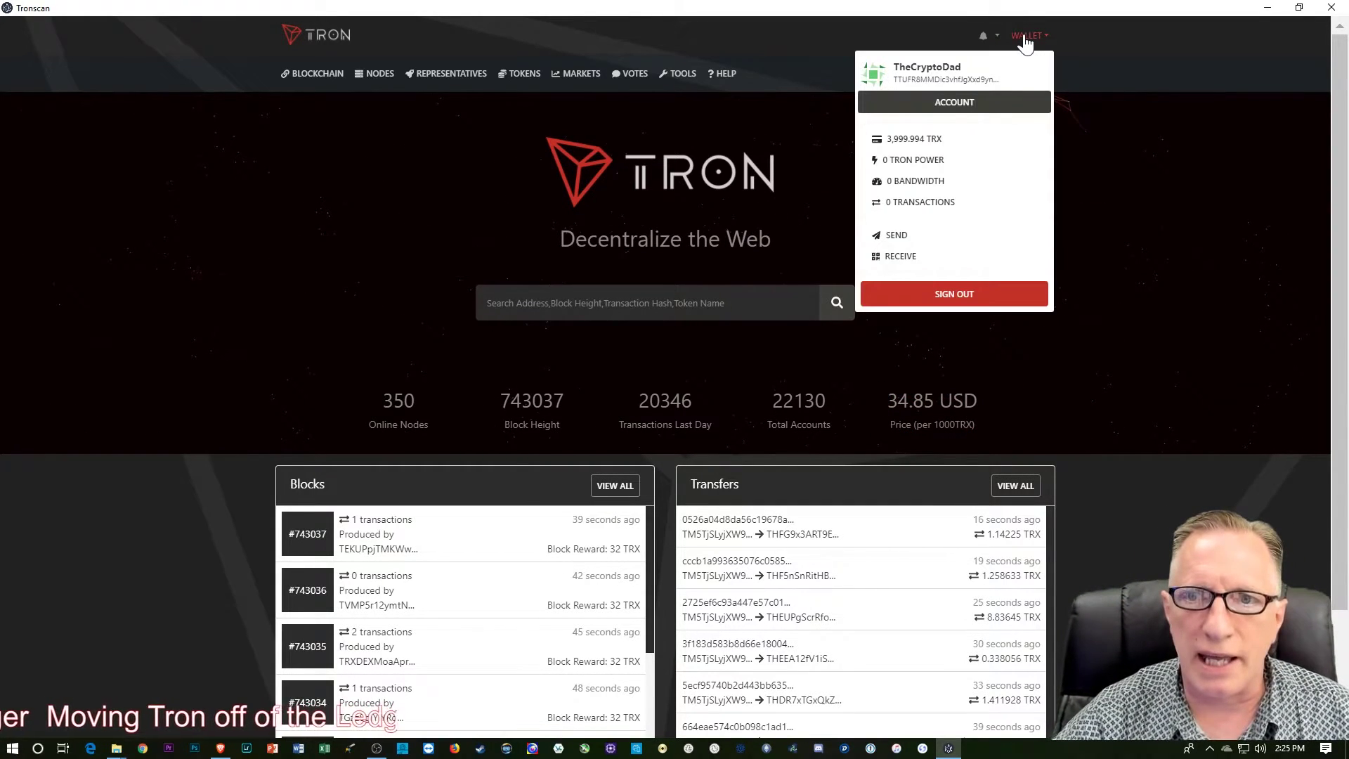
{"action": "left_click", "coordinate": [953, 104]}
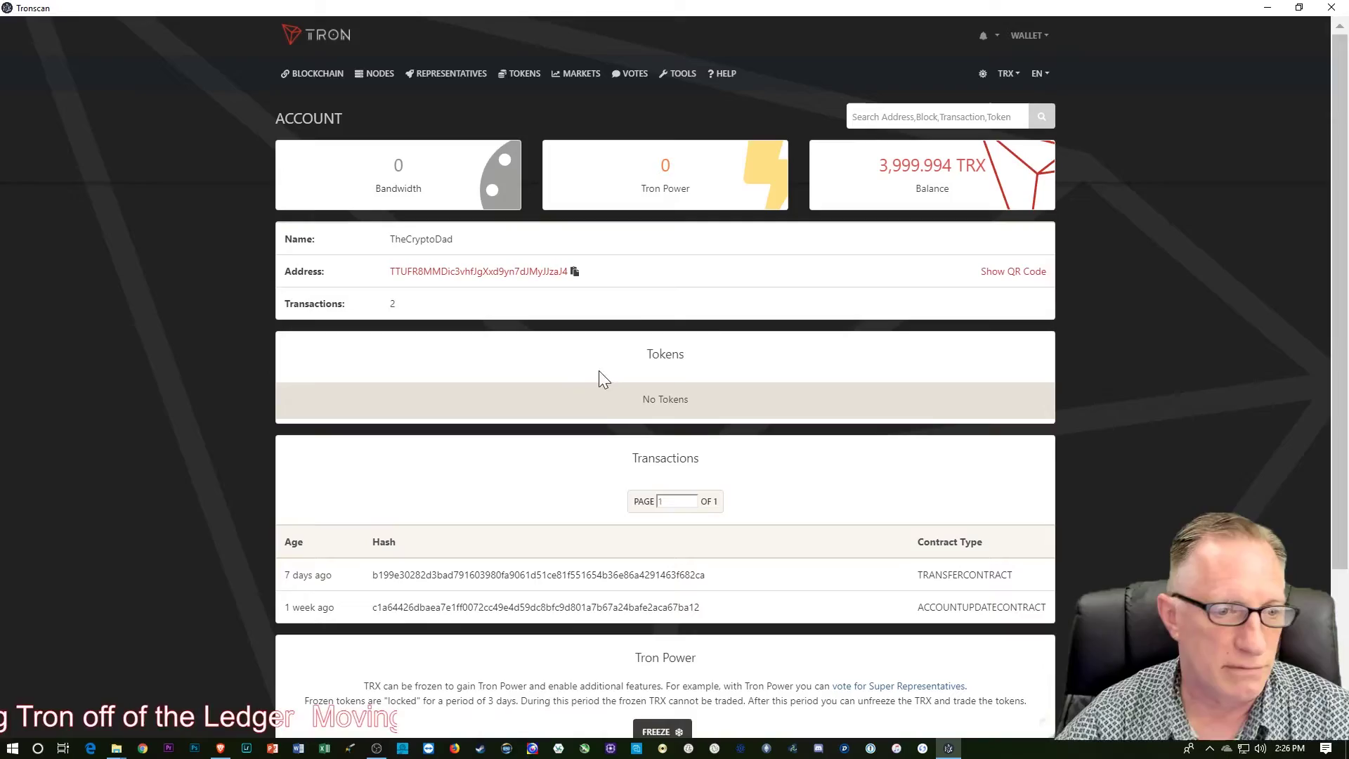
{"action": "key", "text": "alt+Tab"}
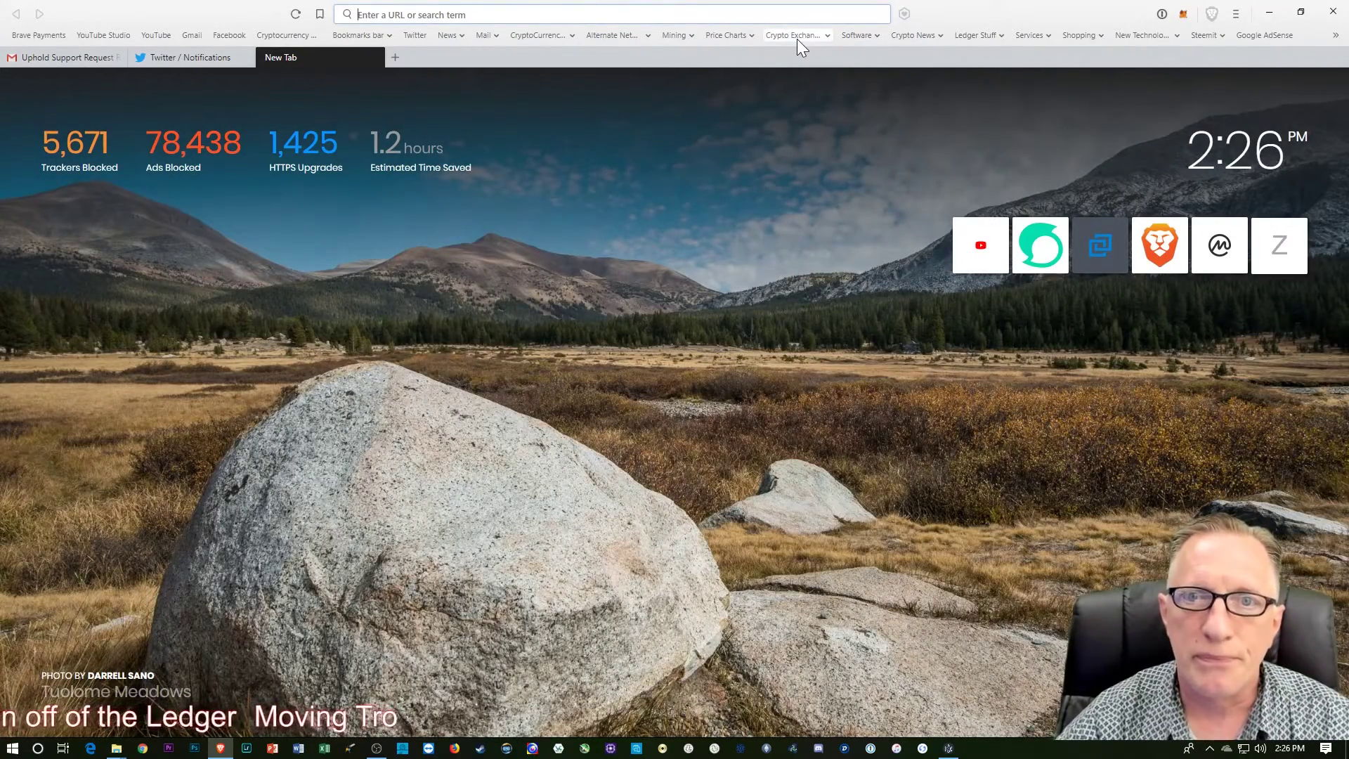
Go to Bittrex from the exchange bookmarks and copy its Tron deposit address.
{"action": "left_click", "coordinate": [797, 39]}
{"action": "left_click", "coordinate": [824, 91]}
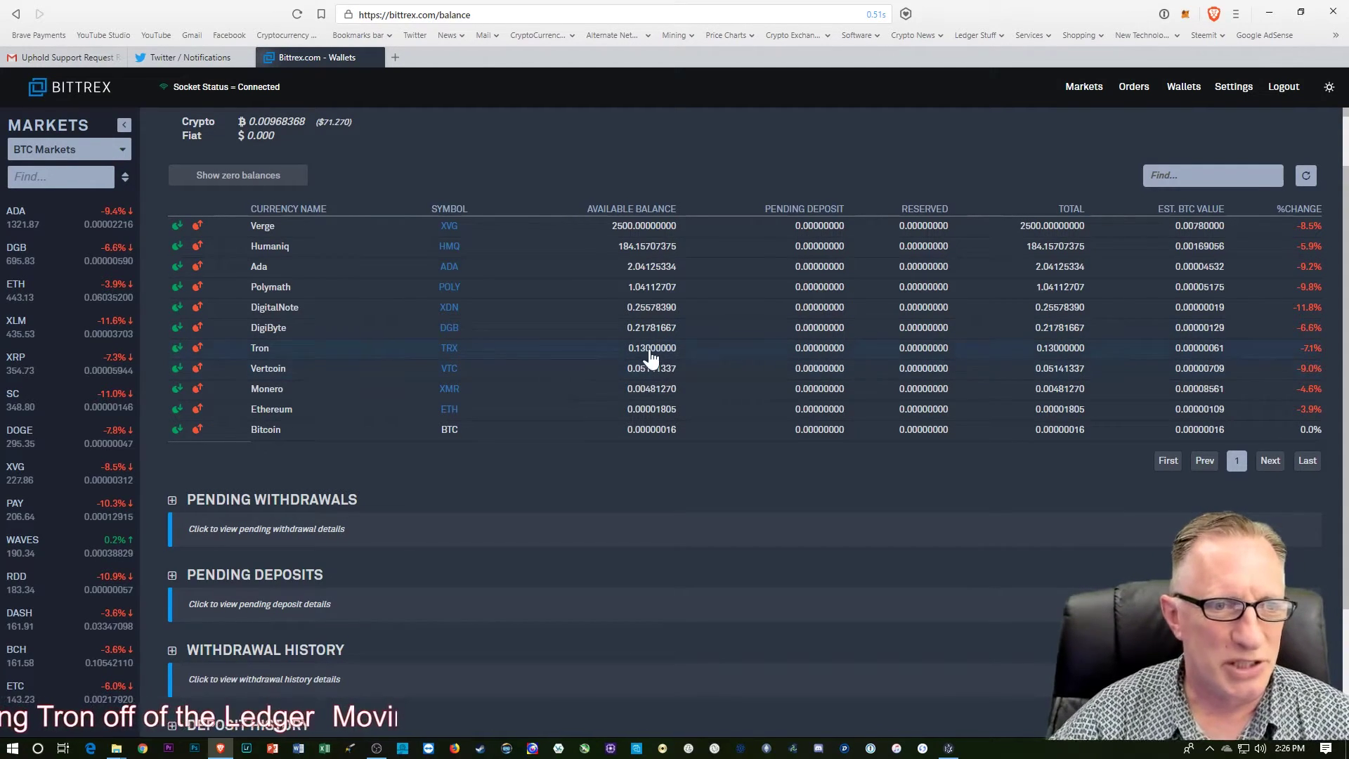
{"action": "left_click", "coordinate": [177, 348]}
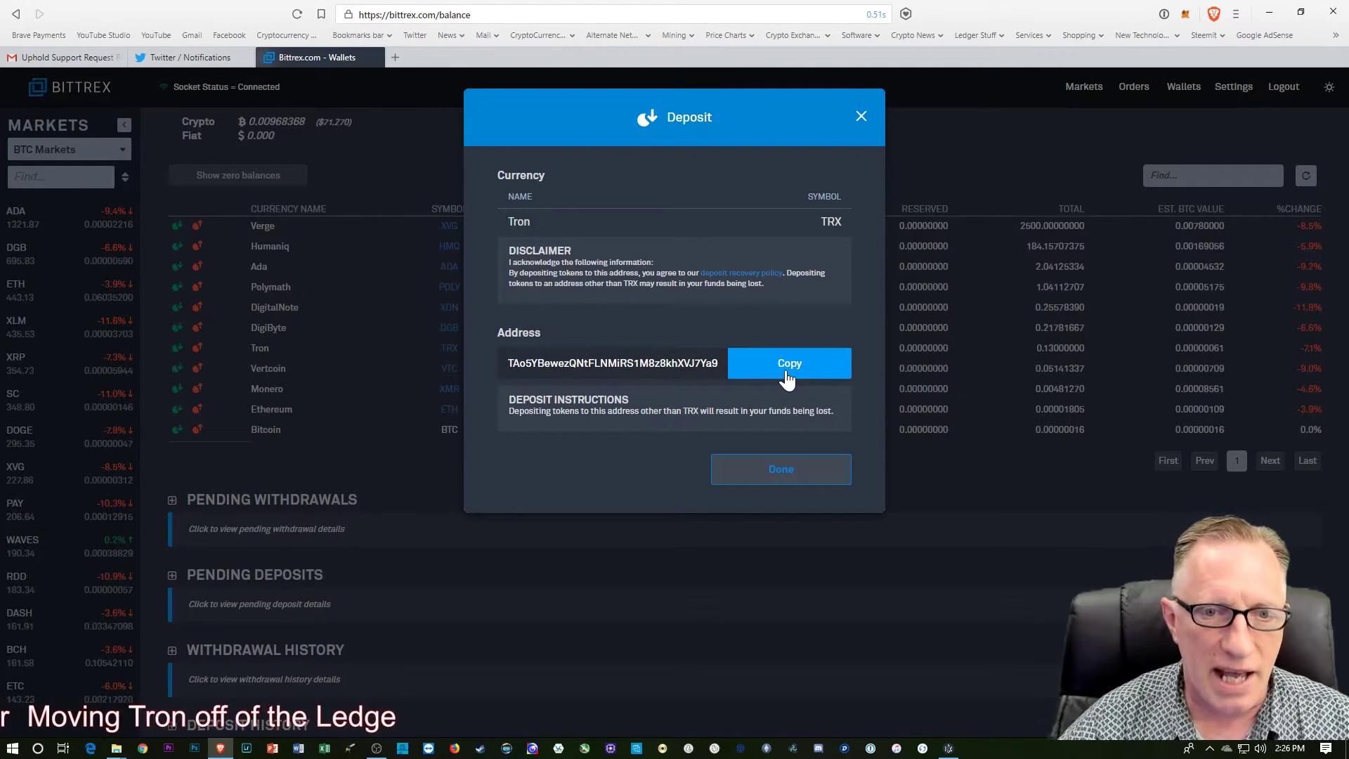
{"action": "left_click", "coordinate": [787, 364]}
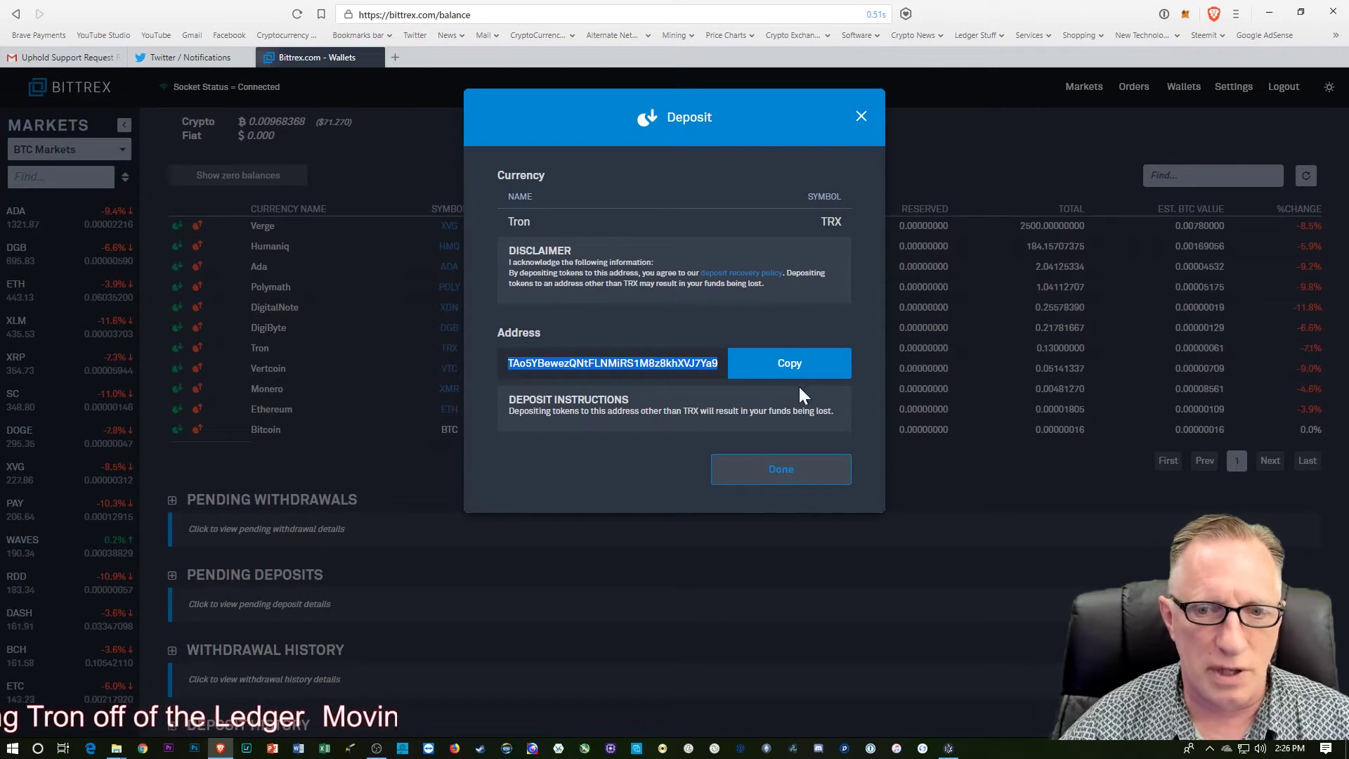
{"action": "left_click", "coordinate": [780, 470]}
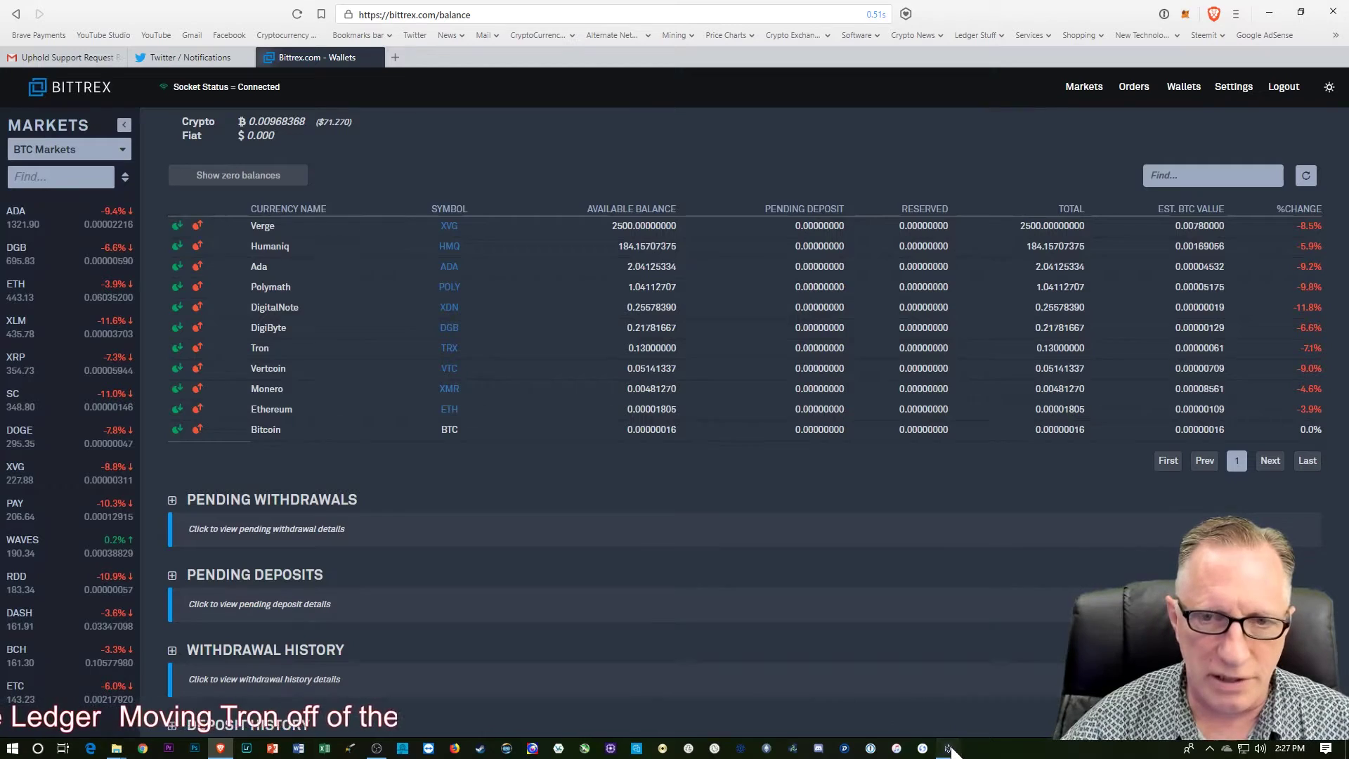
Send 2000 TRX to the pasted Bittrex deposit address, leaving 1,999.994 TRX in the account.
{"action": "left_click", "coordinate": [948, 748]}
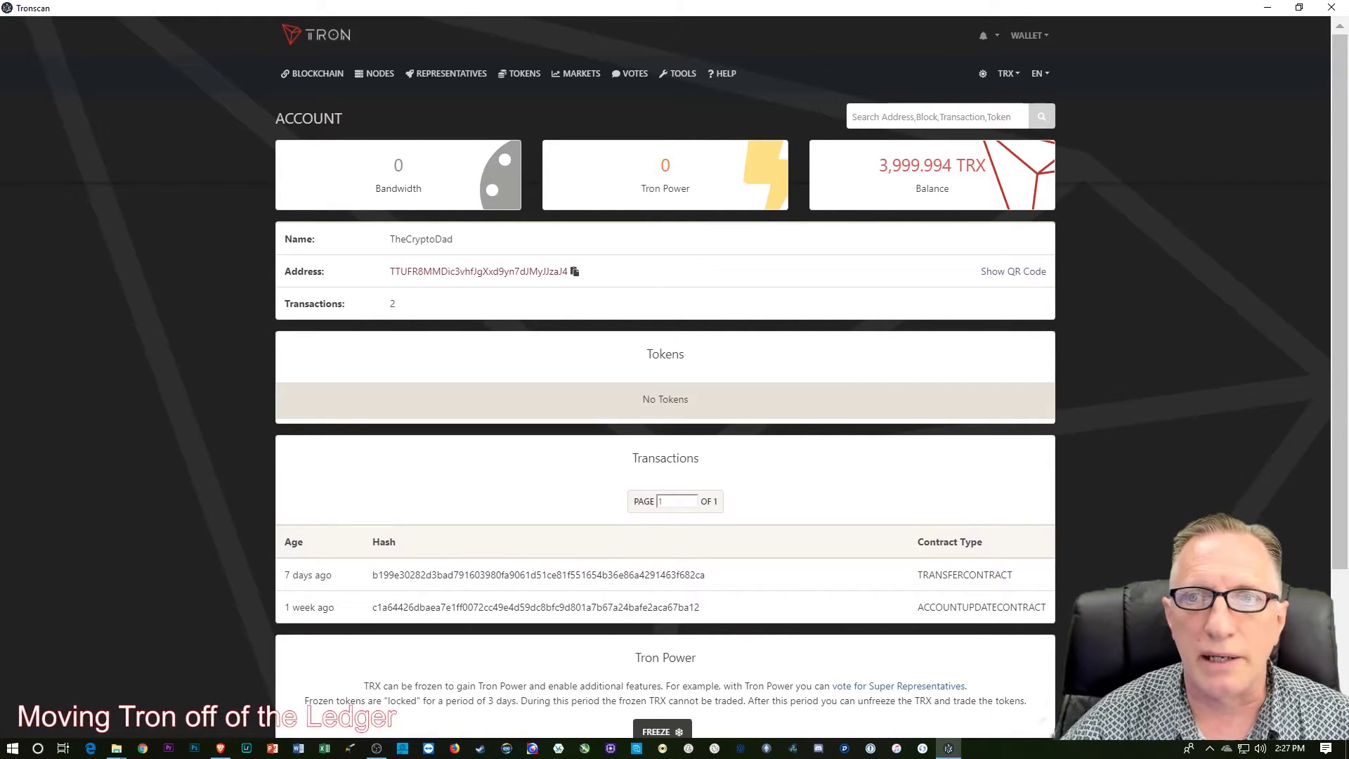
{"action": "left_click", "coordinate": [1026, 40]}
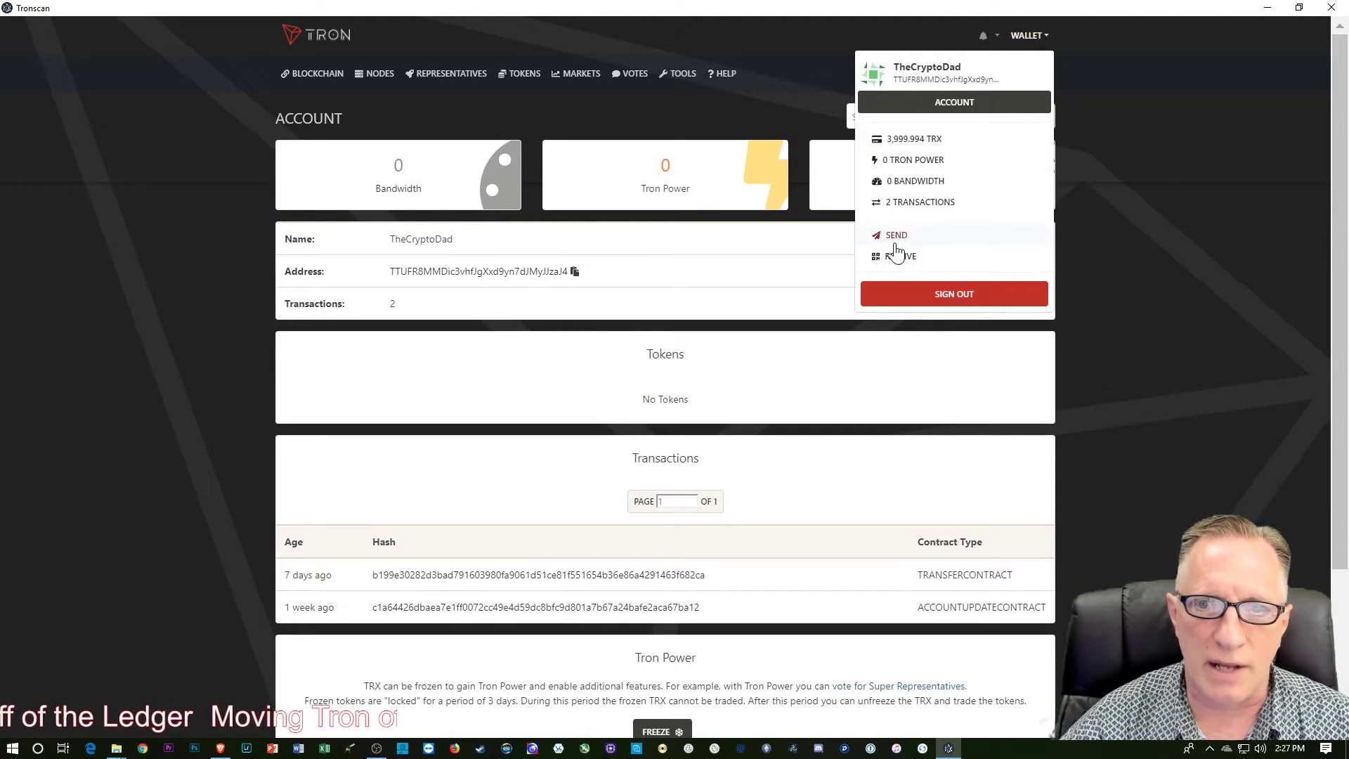
{"action": "left_click", "coordinate": [899, 236]}
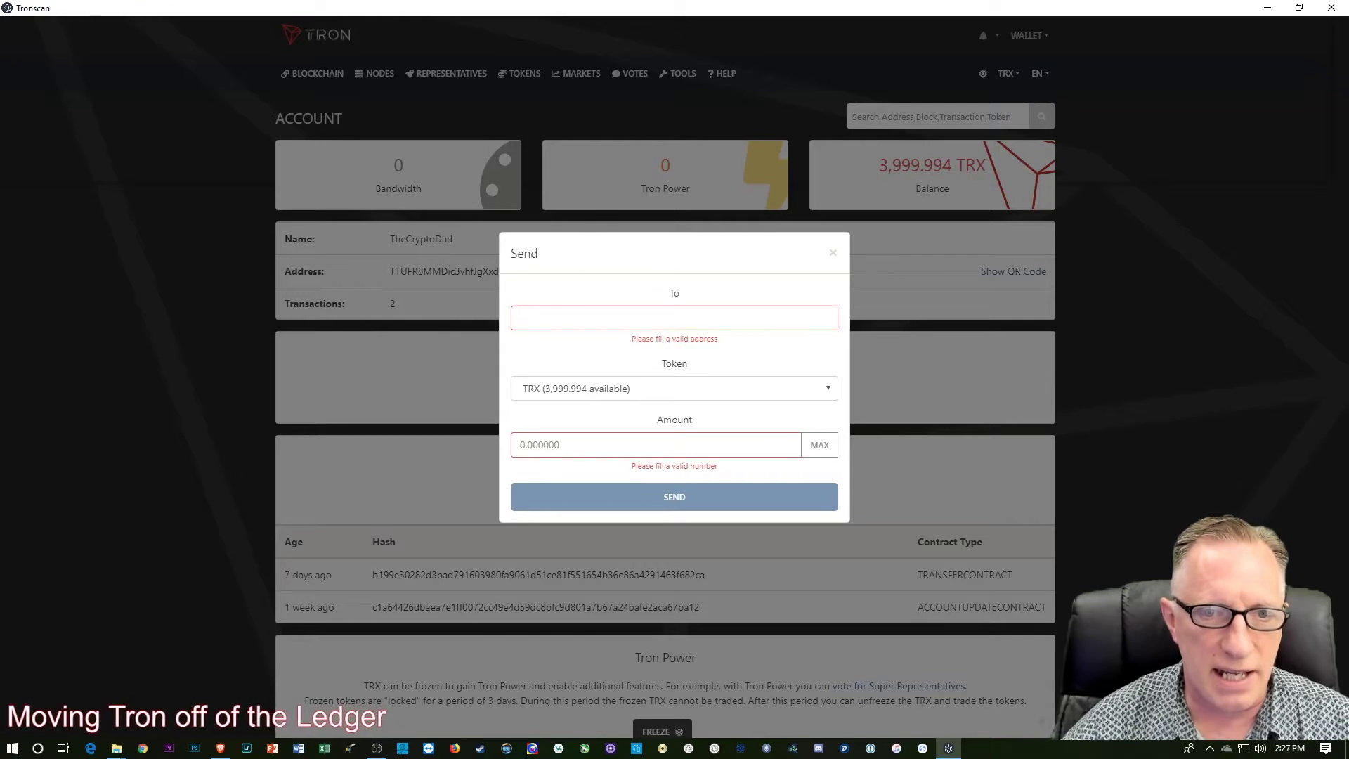
{"action": "left_click", "coordinate": [523, 318]}
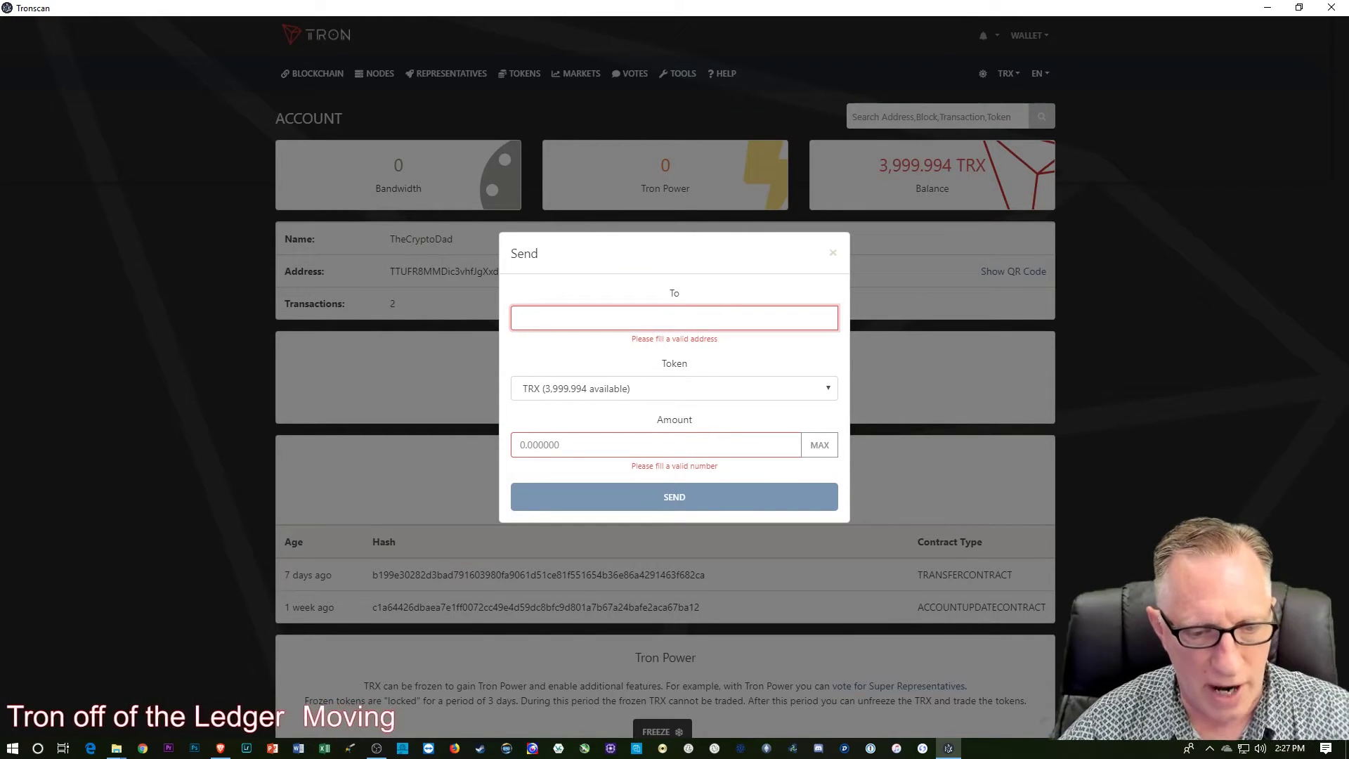
{"action": "key", "text": "ctrl+v"}
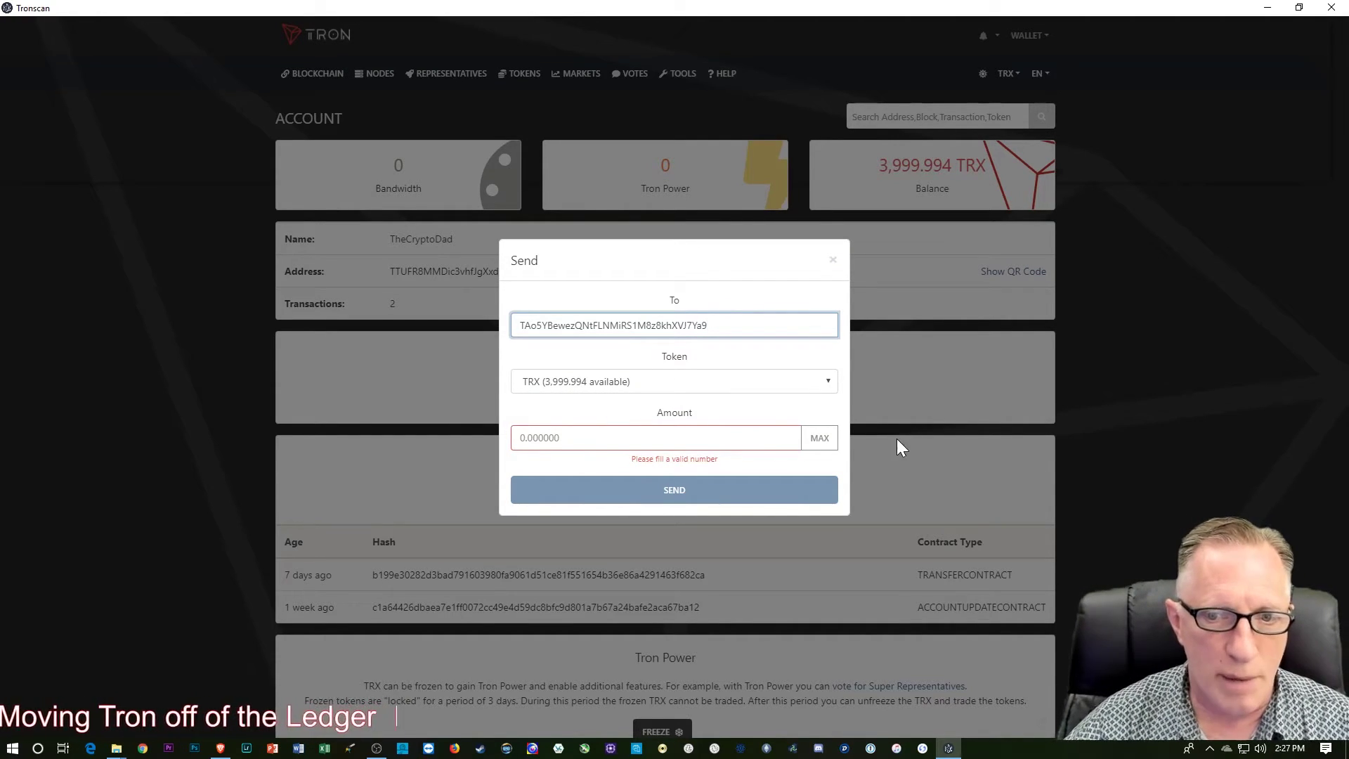
{"action": "left_click", "coordinate": [817, 441]}
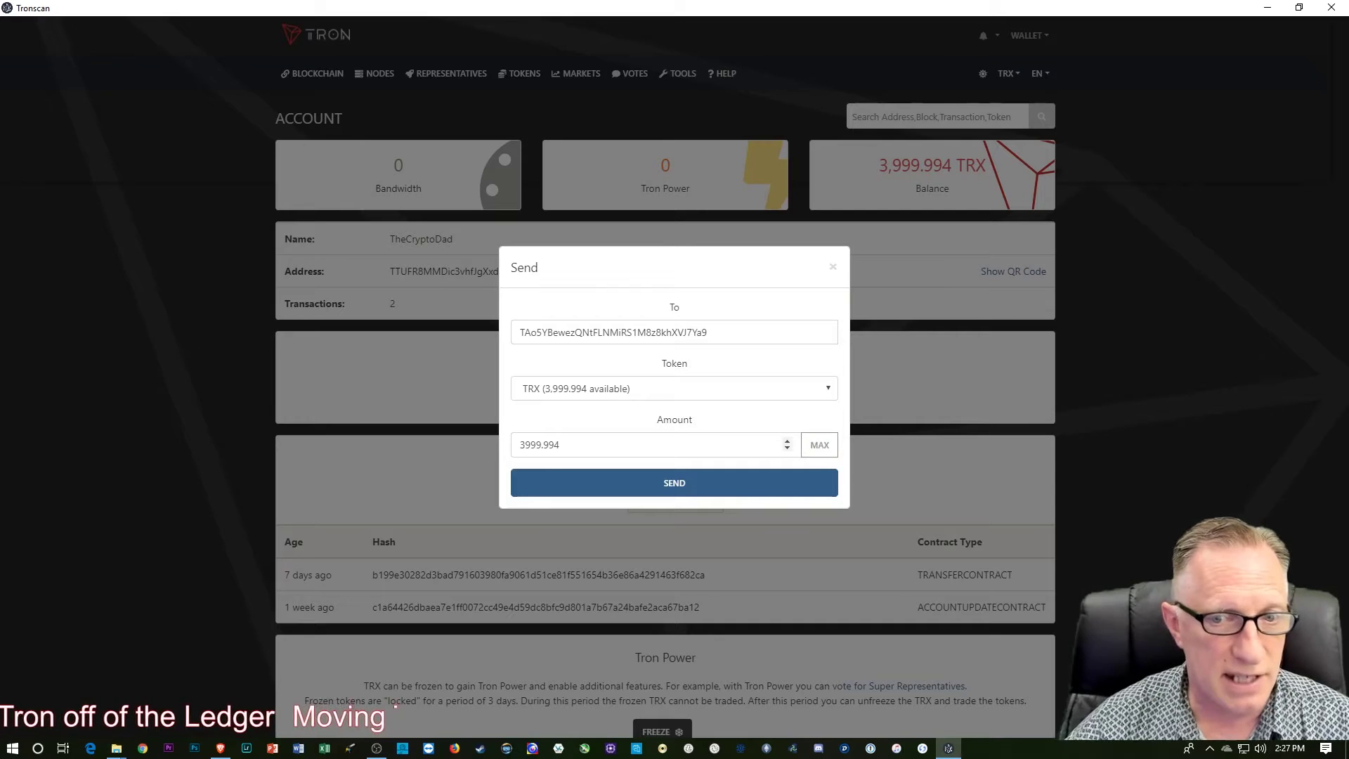
{"action": "left_click_drag", "start_coordinate": [562, 445], "coordinate": [511, 452]}
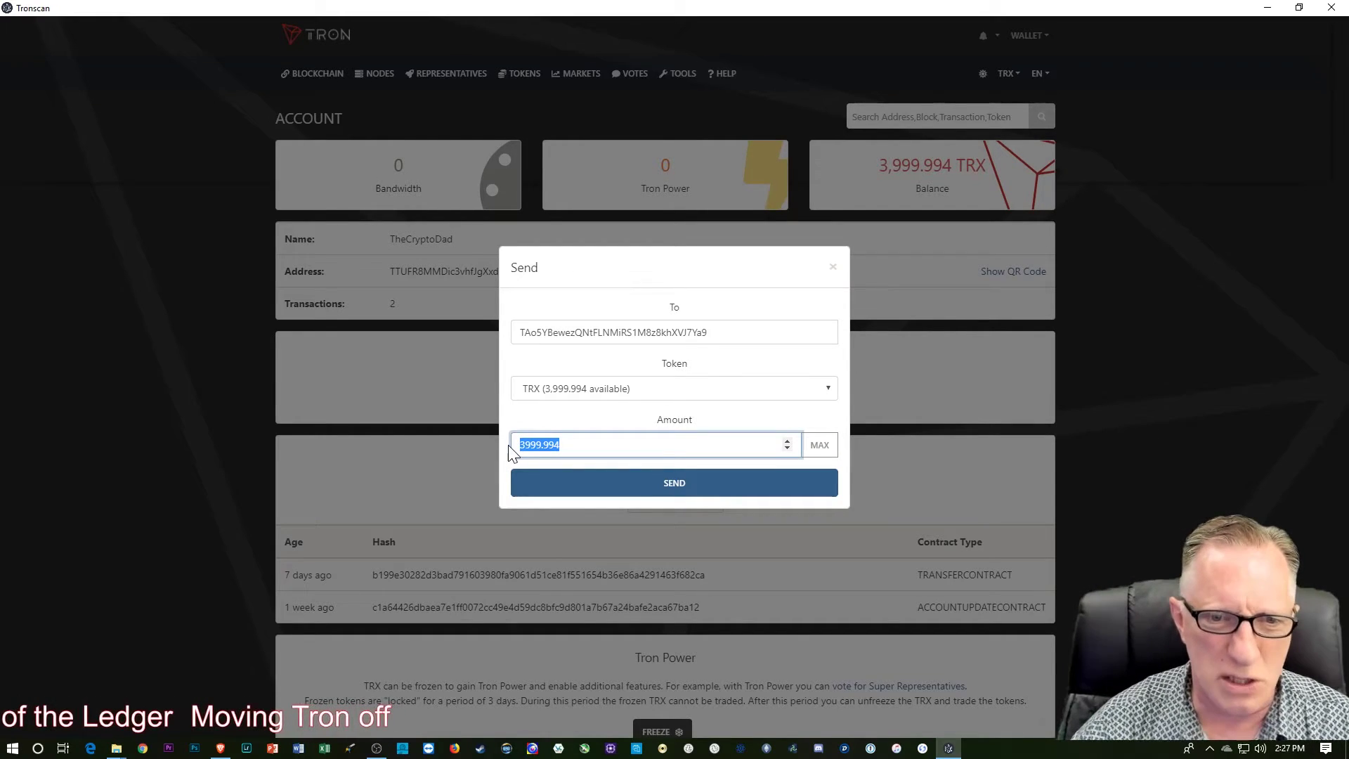
{"action": "type", "text": "2000"}
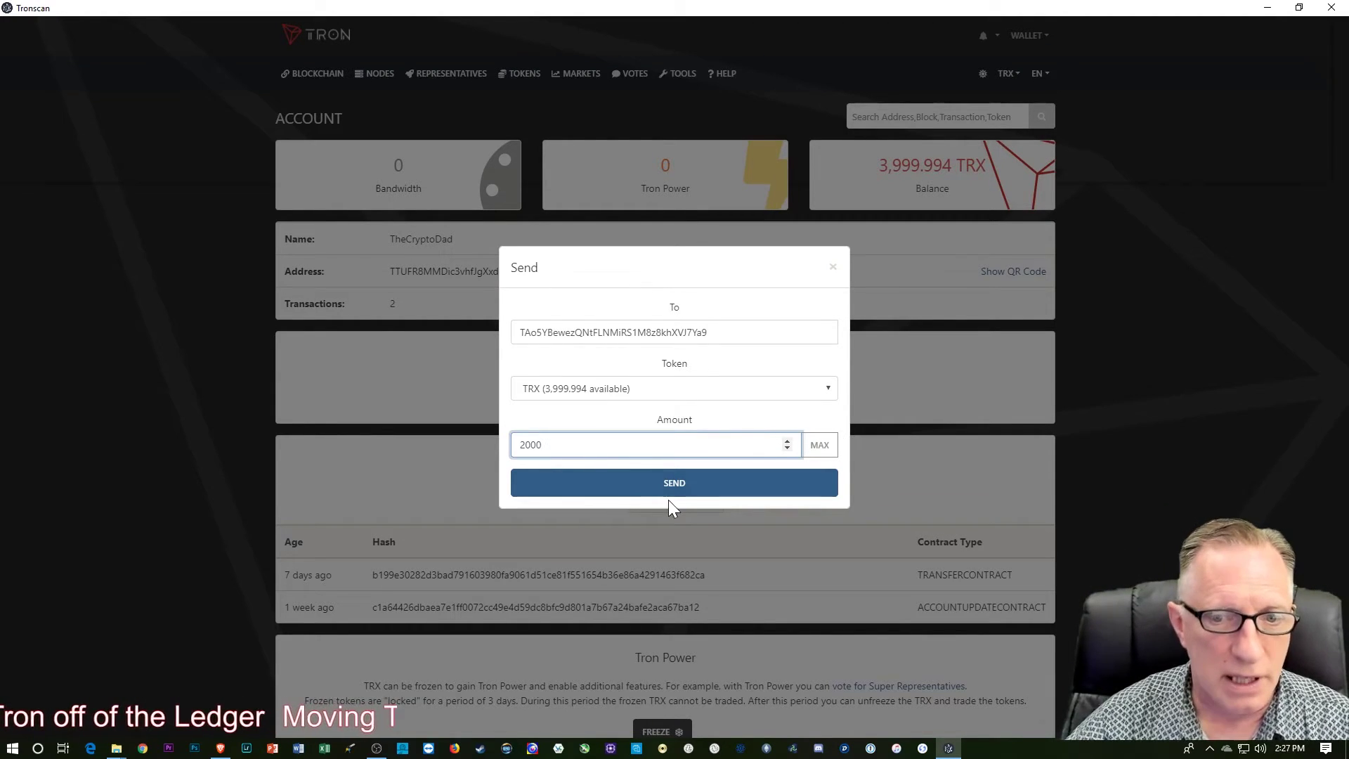
{"action": "left_click", "coordinate": [668, 482]}
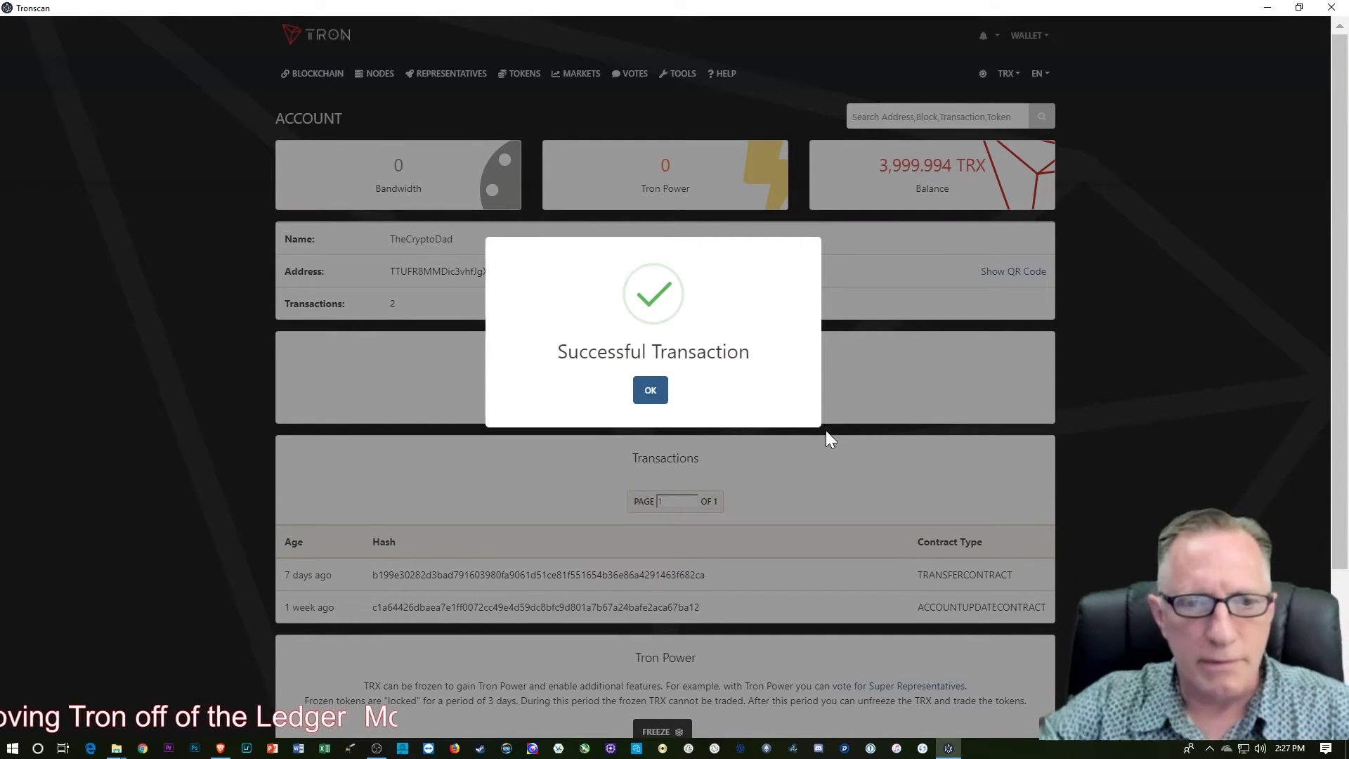
{"action": "left_click", "coordinate": [651, 391]}
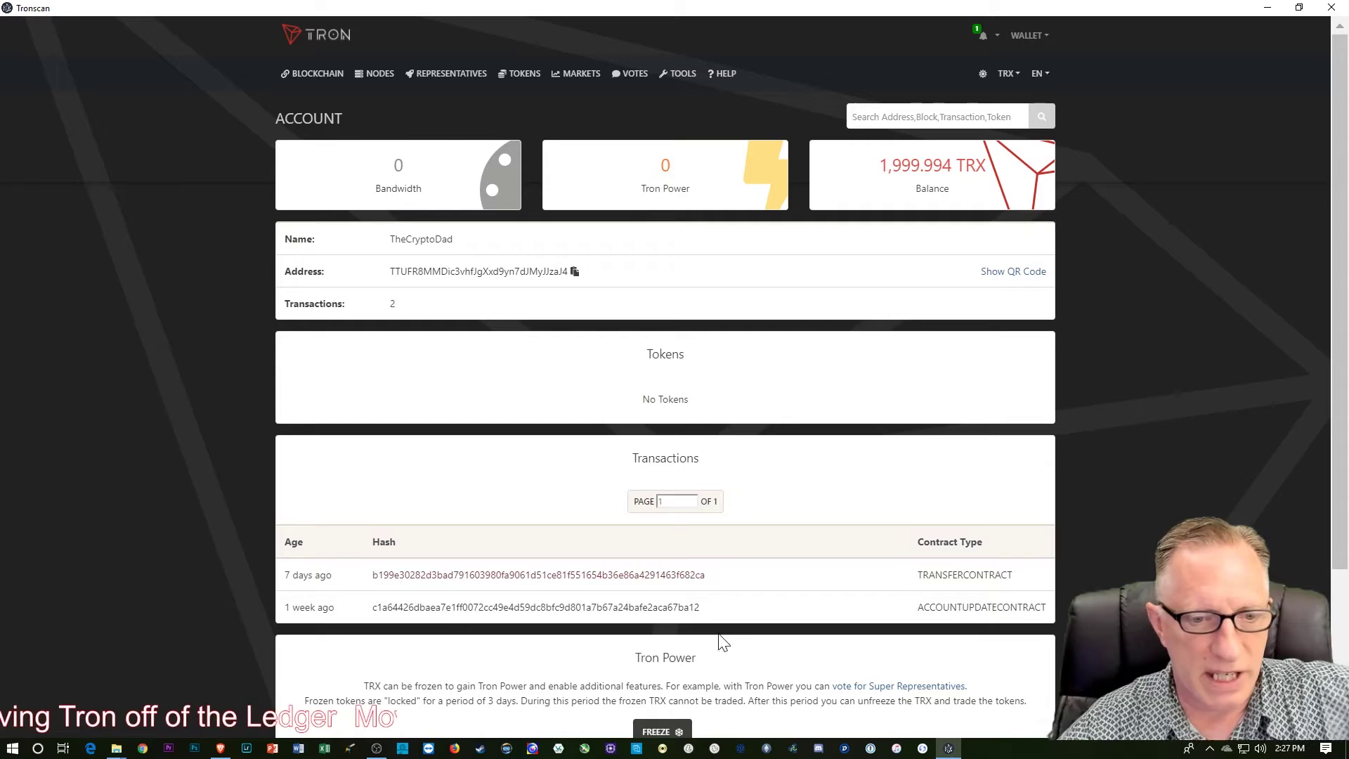
Reload Bittrex balances and expand Pending Deposits to confirm none are pending, with Tron at 0.13 TRX.
{"action": "left_click", "coordinate": [220, 748]}
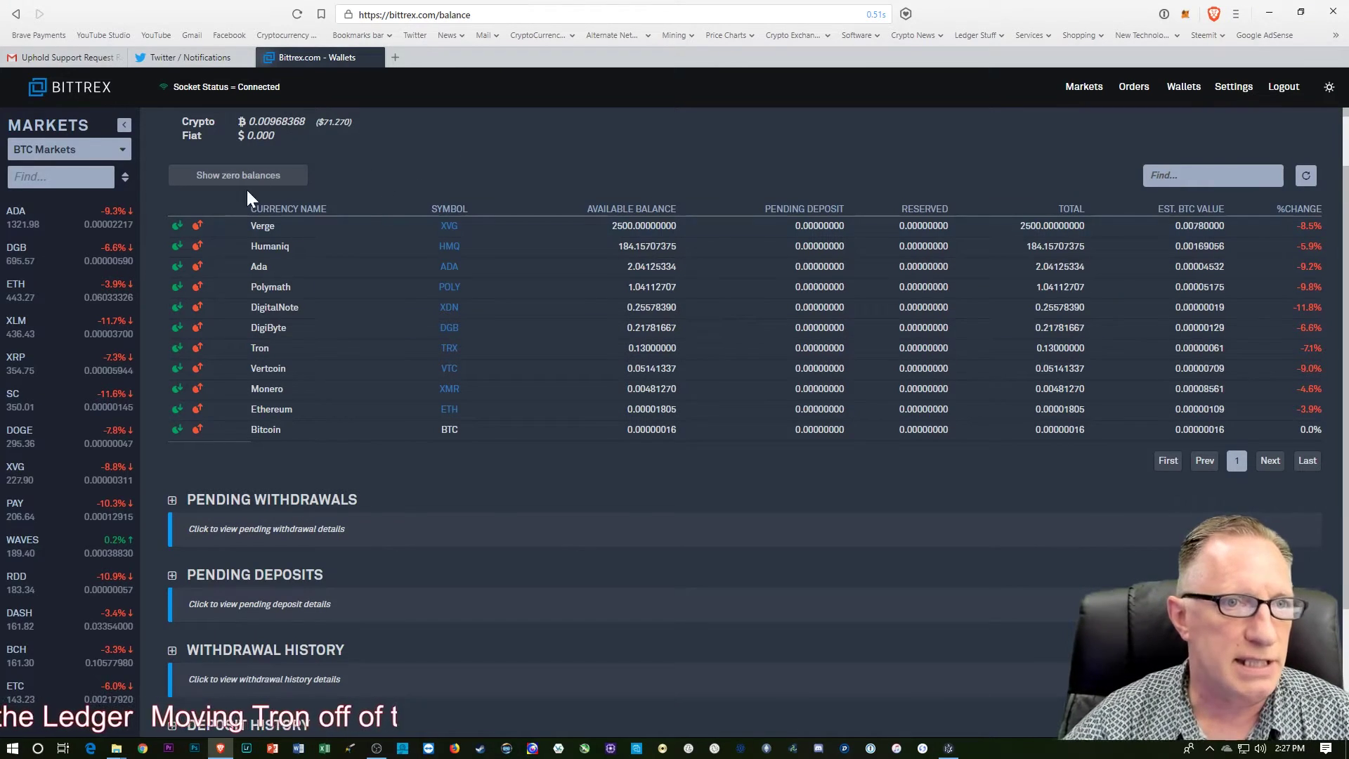
{"action": "left_click", "coordinate": [297, 15]}
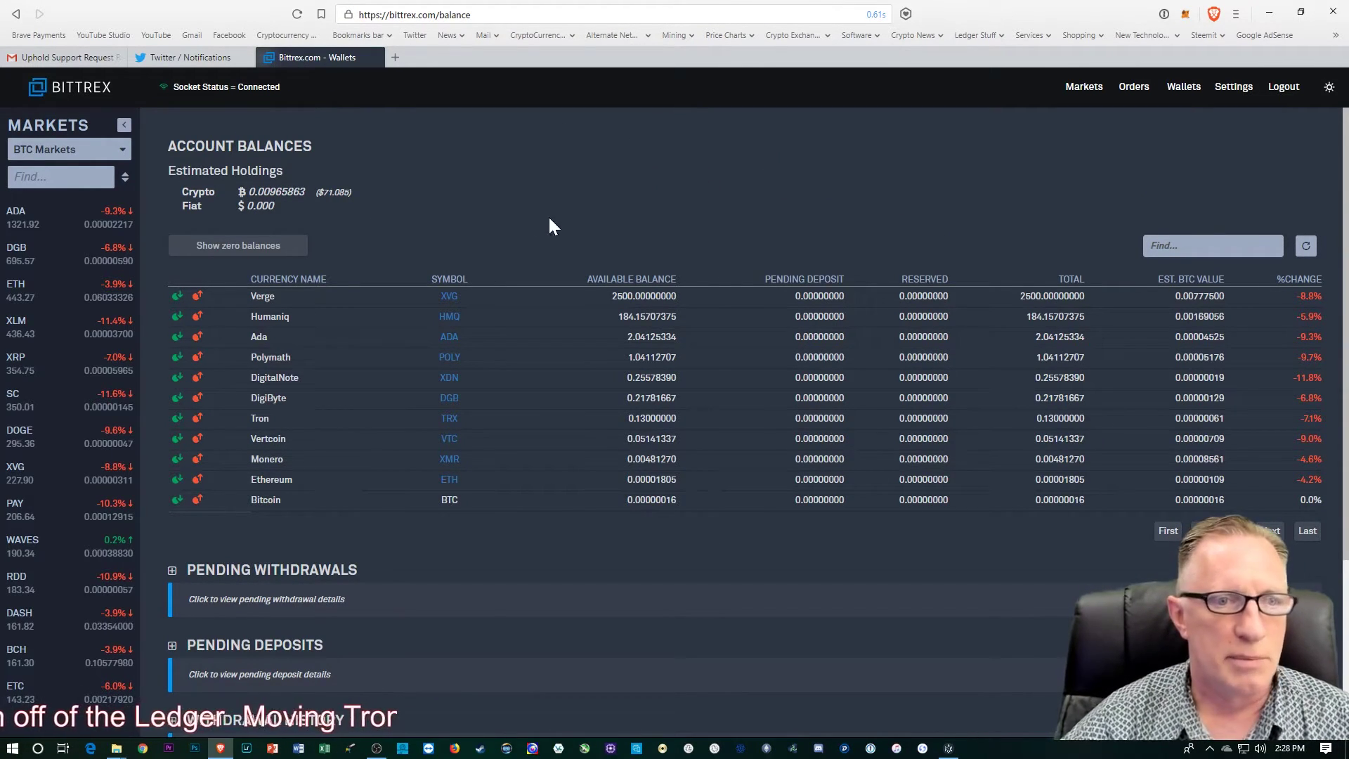
{"action": "scroll", "coordinate": [484, 306], "scroll_direction": "down", "scroll_amount": 2}
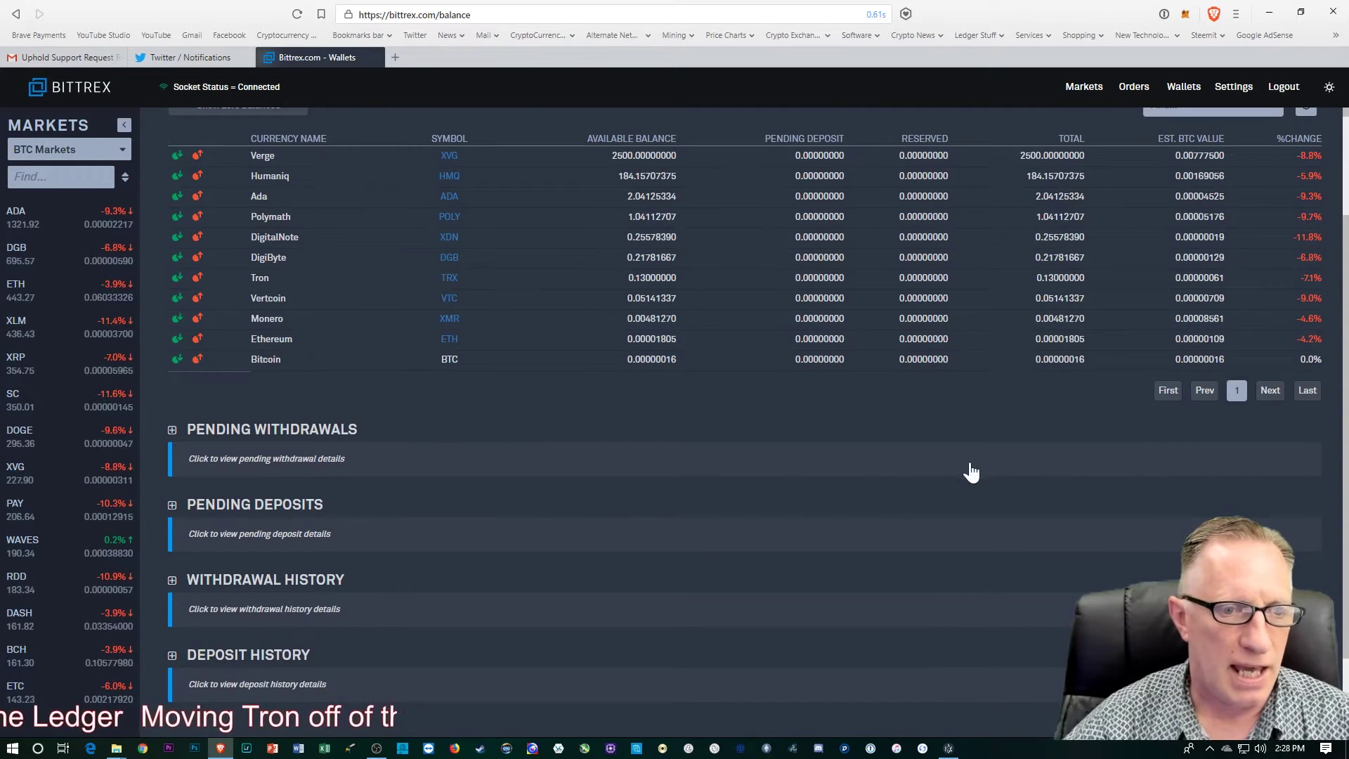
{"action": "left_click", "coordinate": [172, 506]}
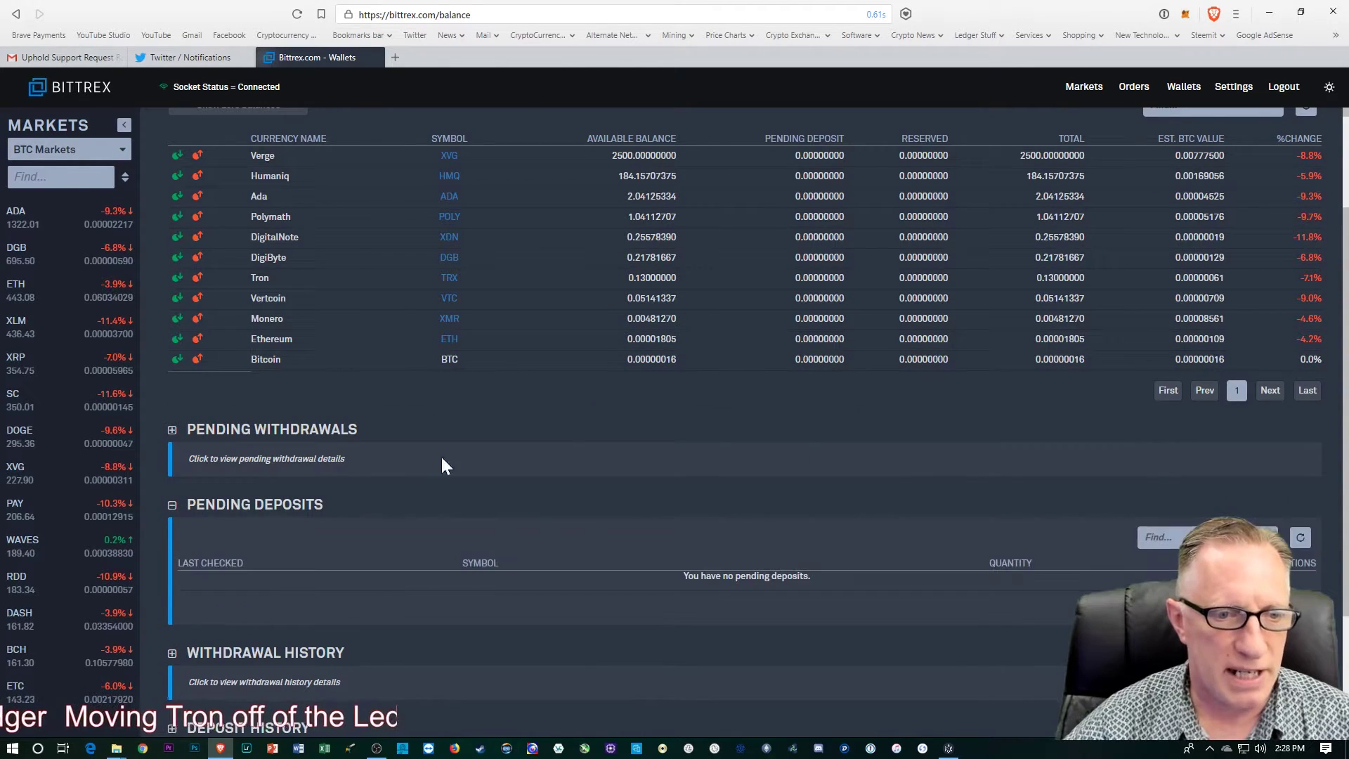
{"action": "left_click", "coordinate": [1273, 11]}
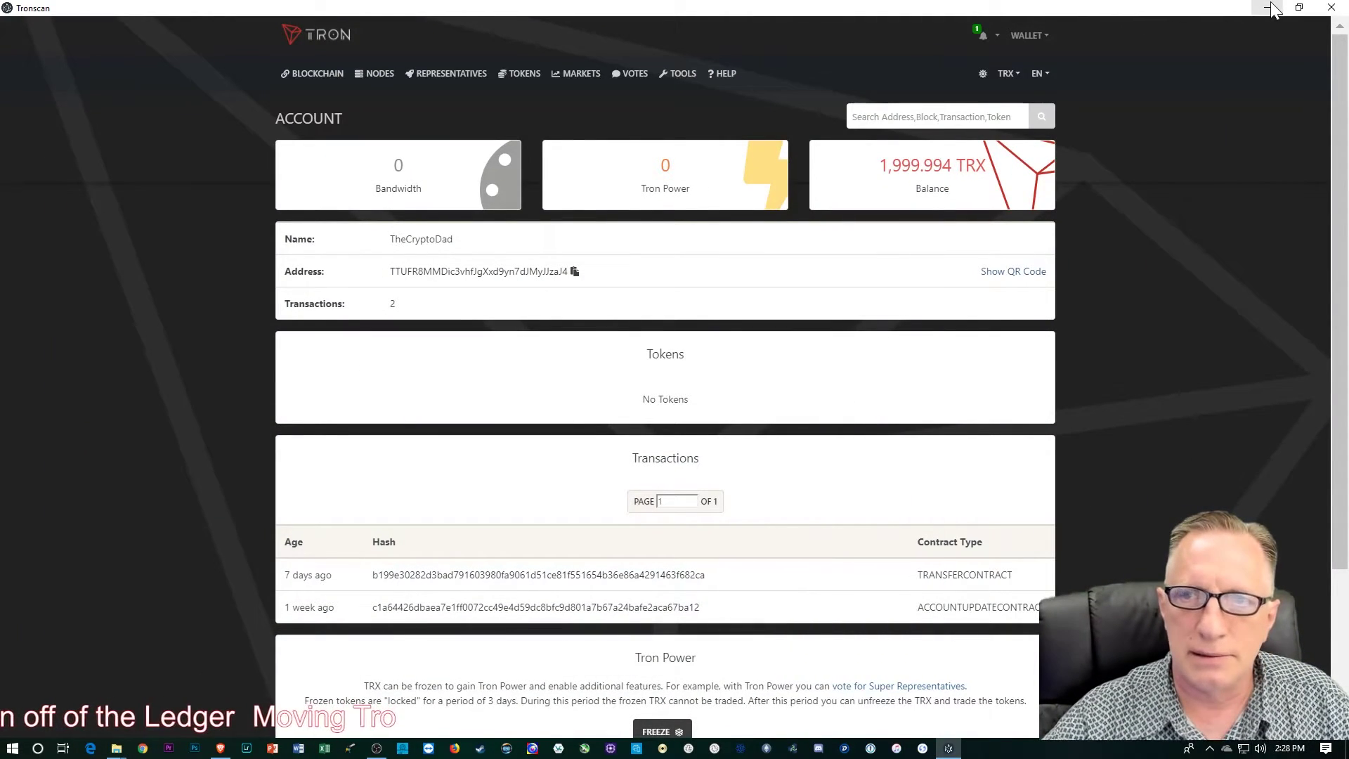
{"action": "left_click", "coordinate": [1269, 8]}
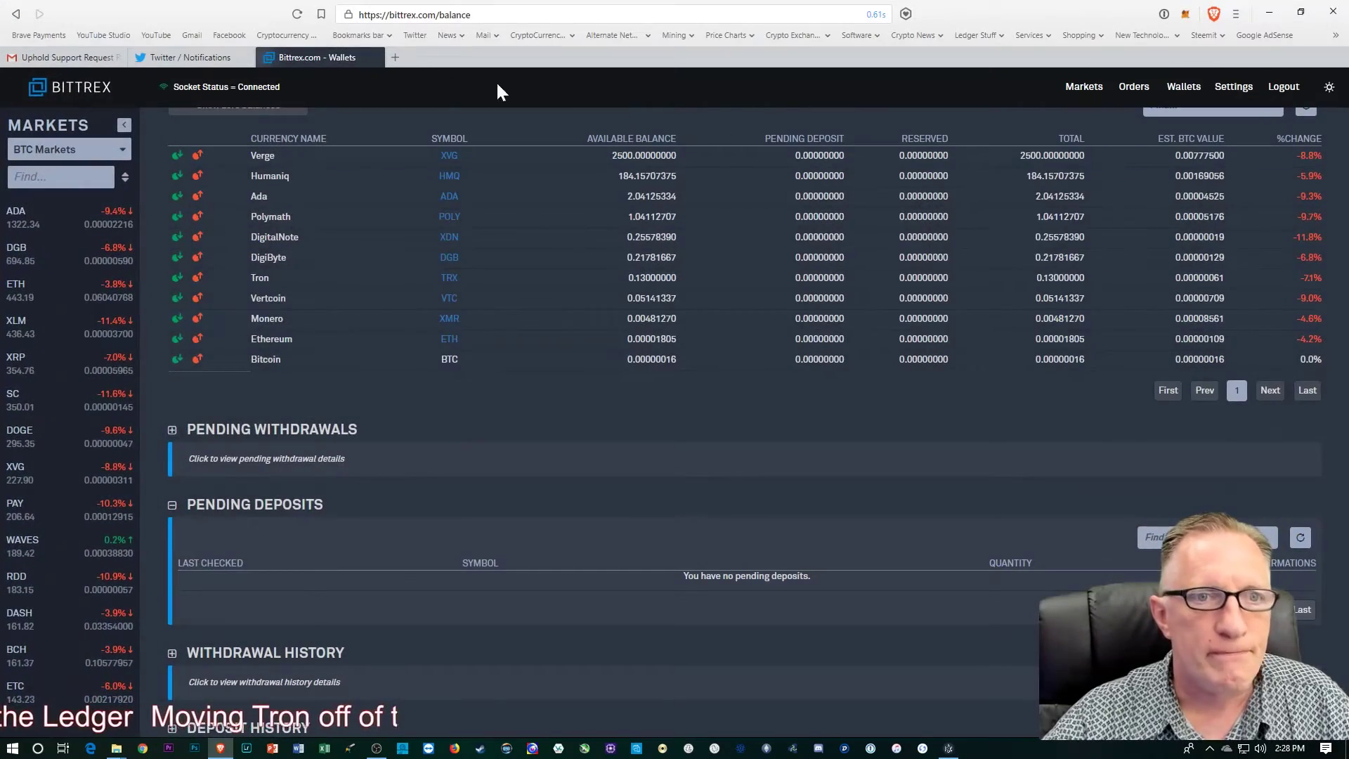
Load tron.network in a new tab and scroll its Wallet page to Community-developed Wallet.
{"action": "left_click", "coordinate": [398, 57]}
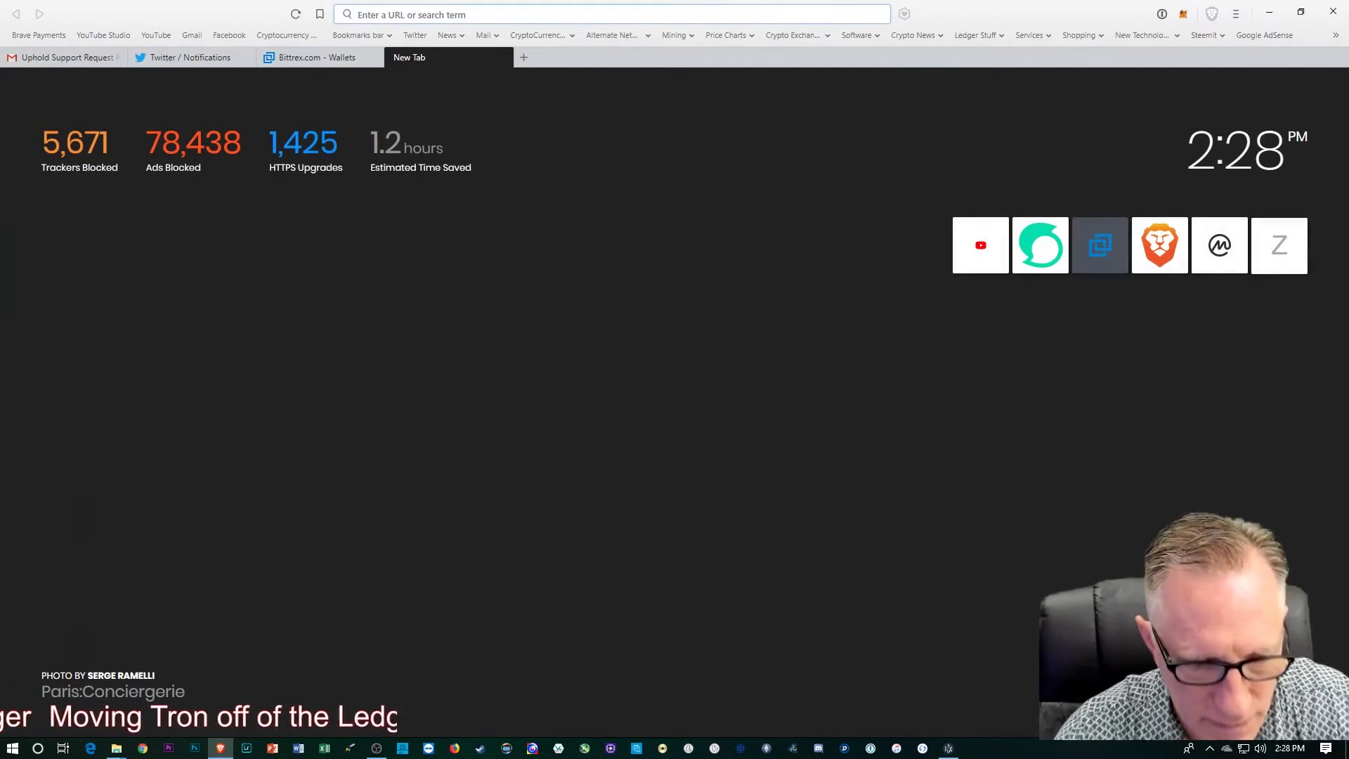
{"action": "type", "text": "tron.network/"}
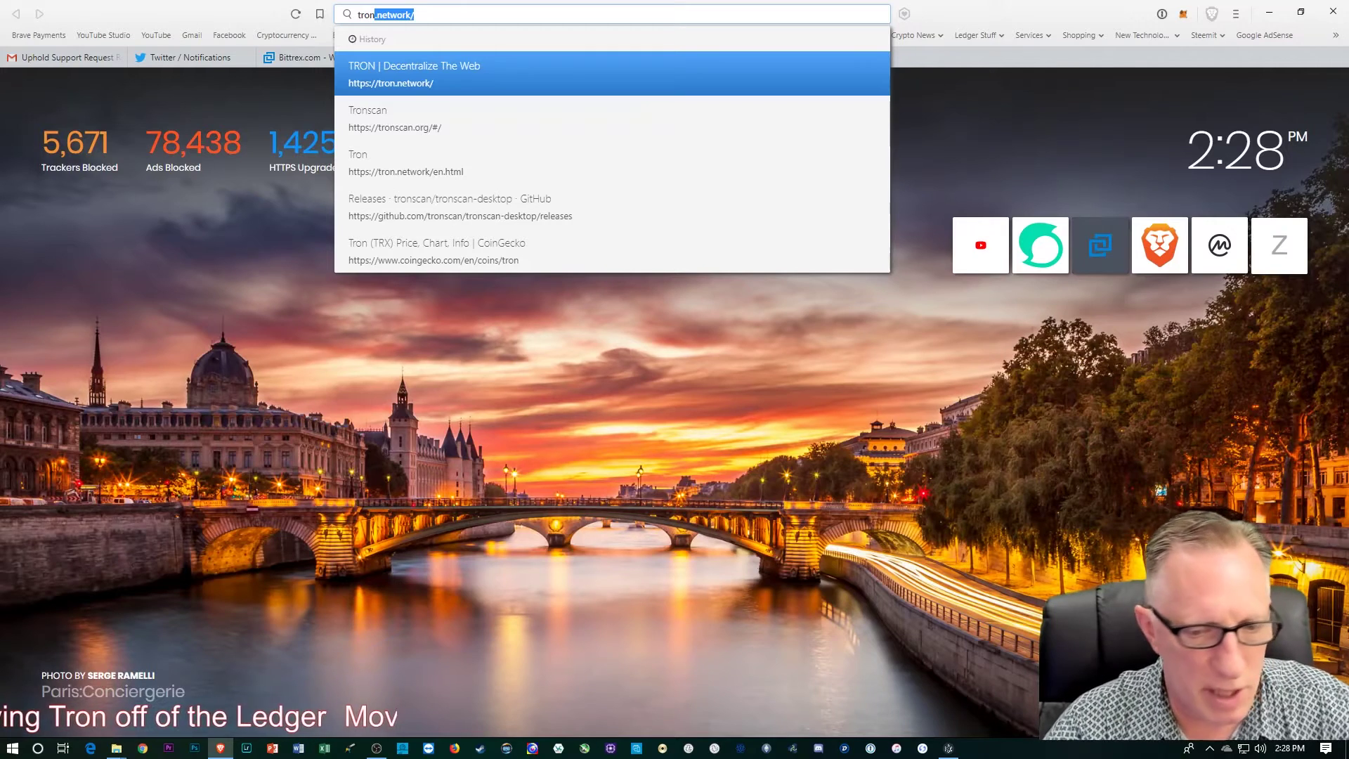
{"action": "key", "text": "Return"}
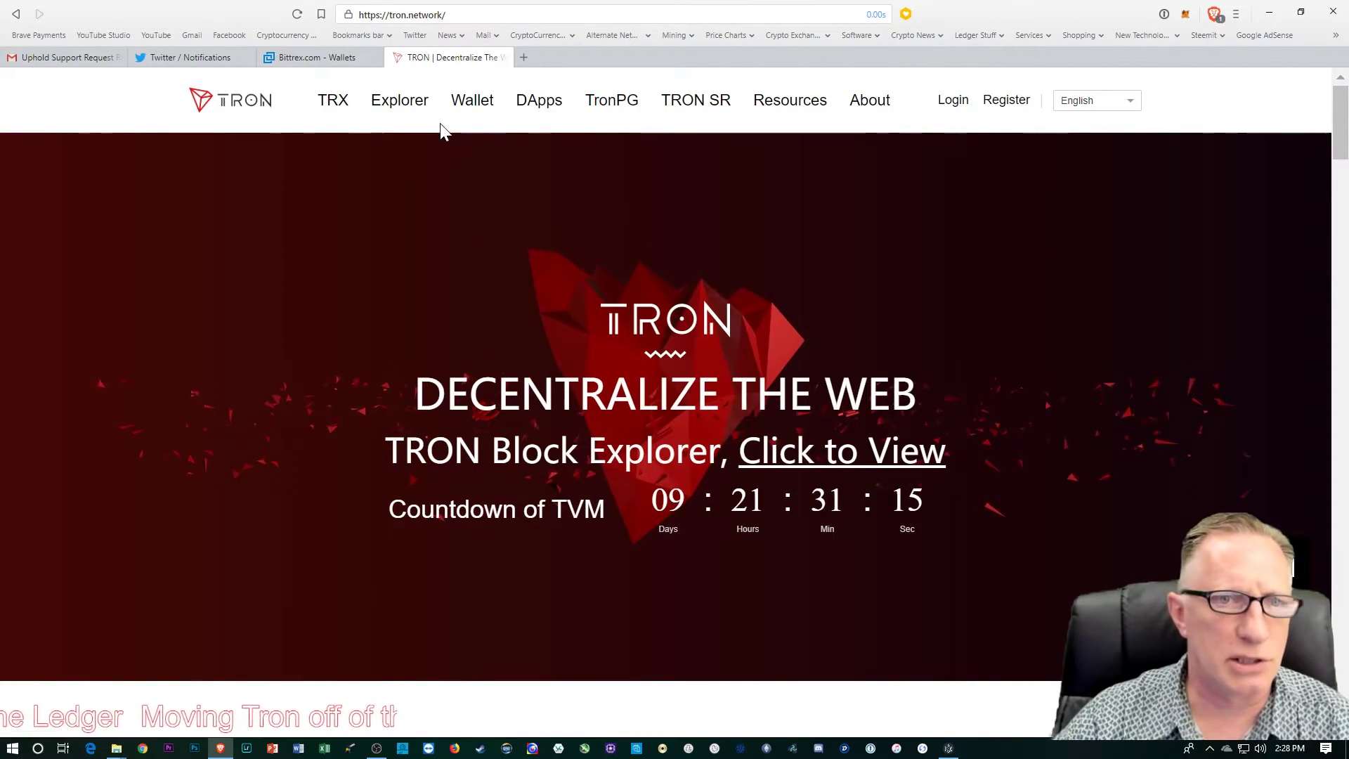
{"action": "left_click", "coordinate": [470, 105]}
{"action": "scroll", "coordinate": [457, 464], "scroll_direction": "down", "scroll_amount": 8}
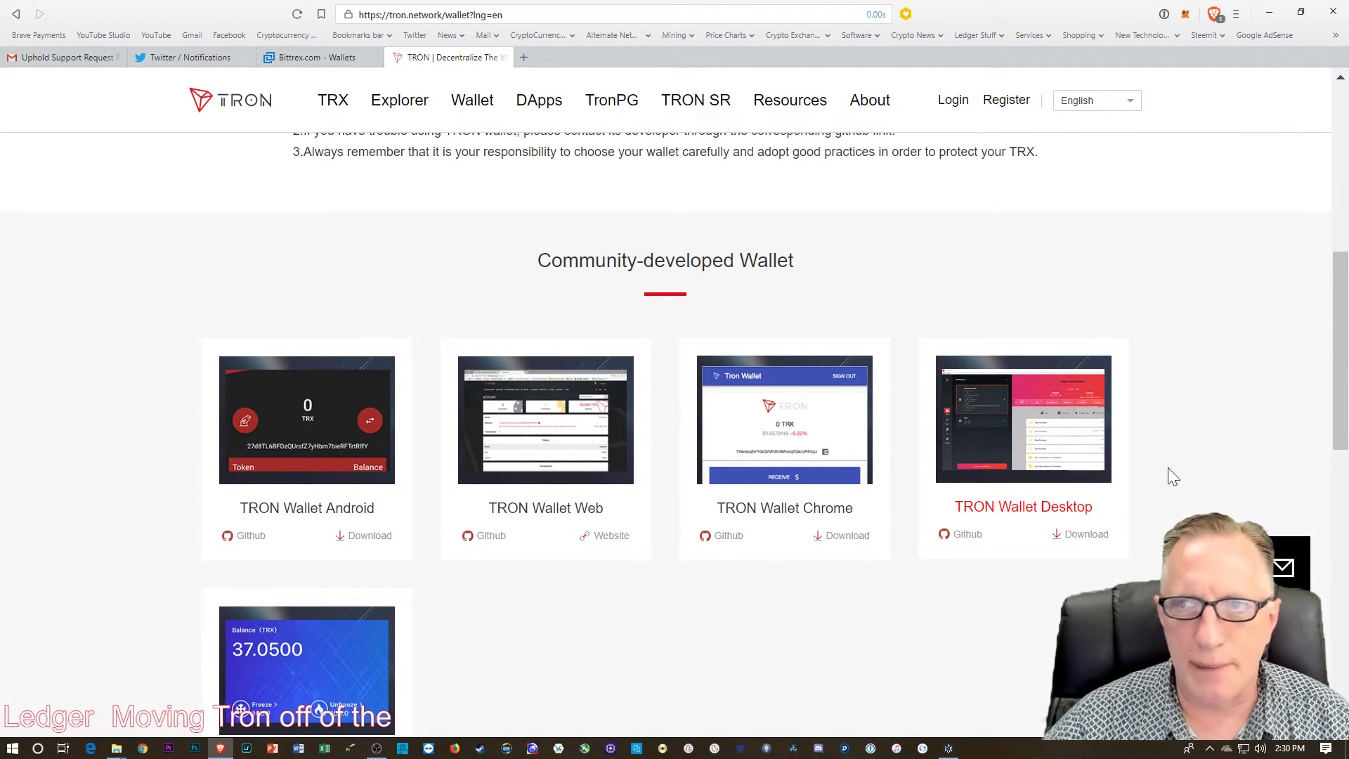
{"action": "left_click", "coordinate": [1269, 12]}
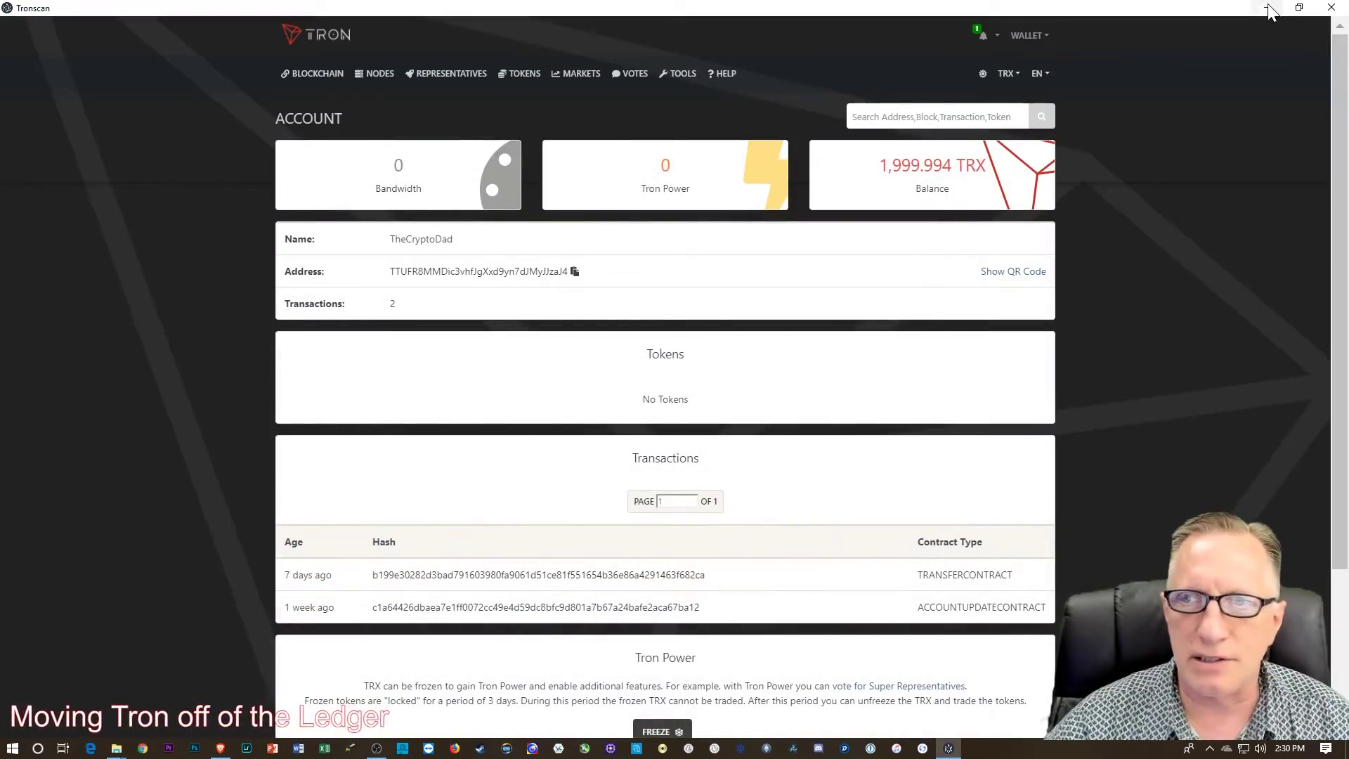
Create a TronWatch wallet named MainWallet and secure it with a password.
{"action": "left_click", "coordinate": [1267, 10]}
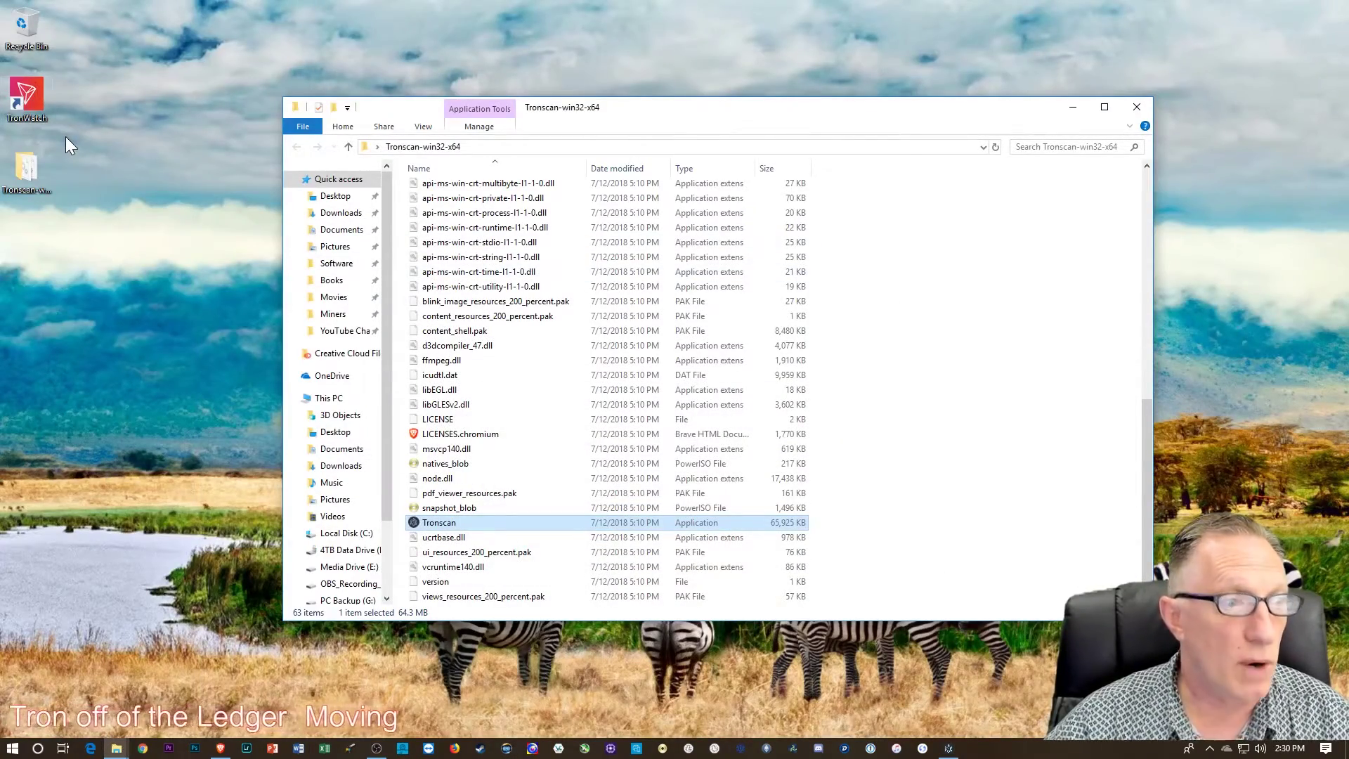
{"action": "left_click", "coordinate": [1072, 107]}
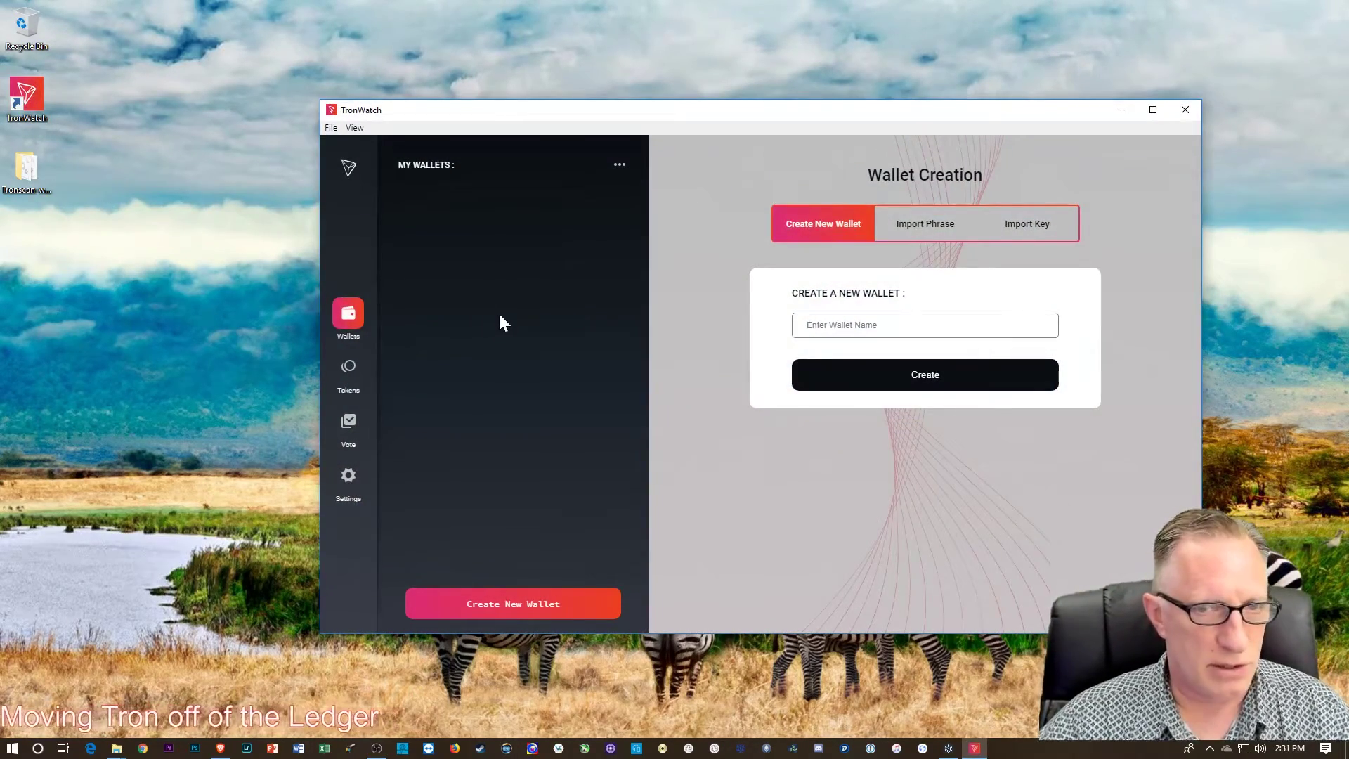
{"action": "left_click_drag", "start_coordinate": [787, 112], "coordinate": [749, 102]}
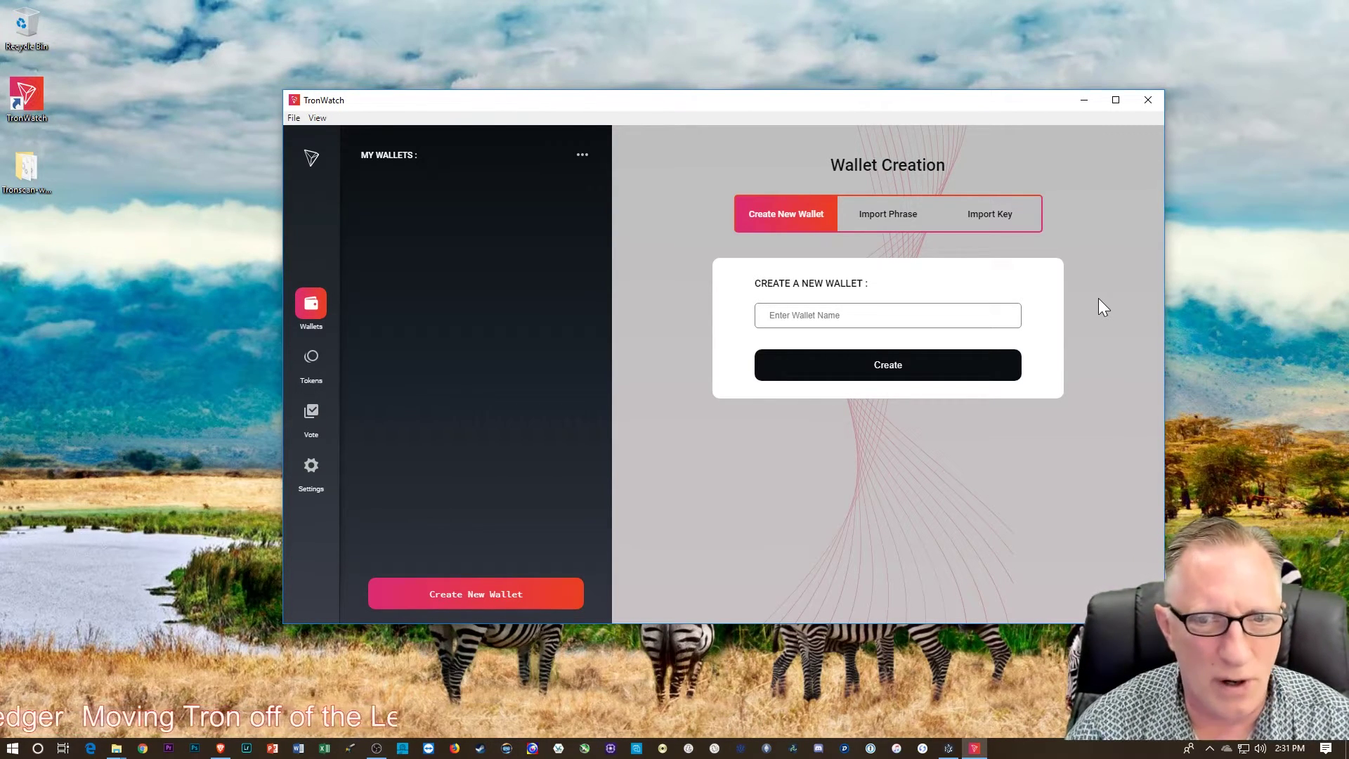
{"action": "type", "text": "Ma"}
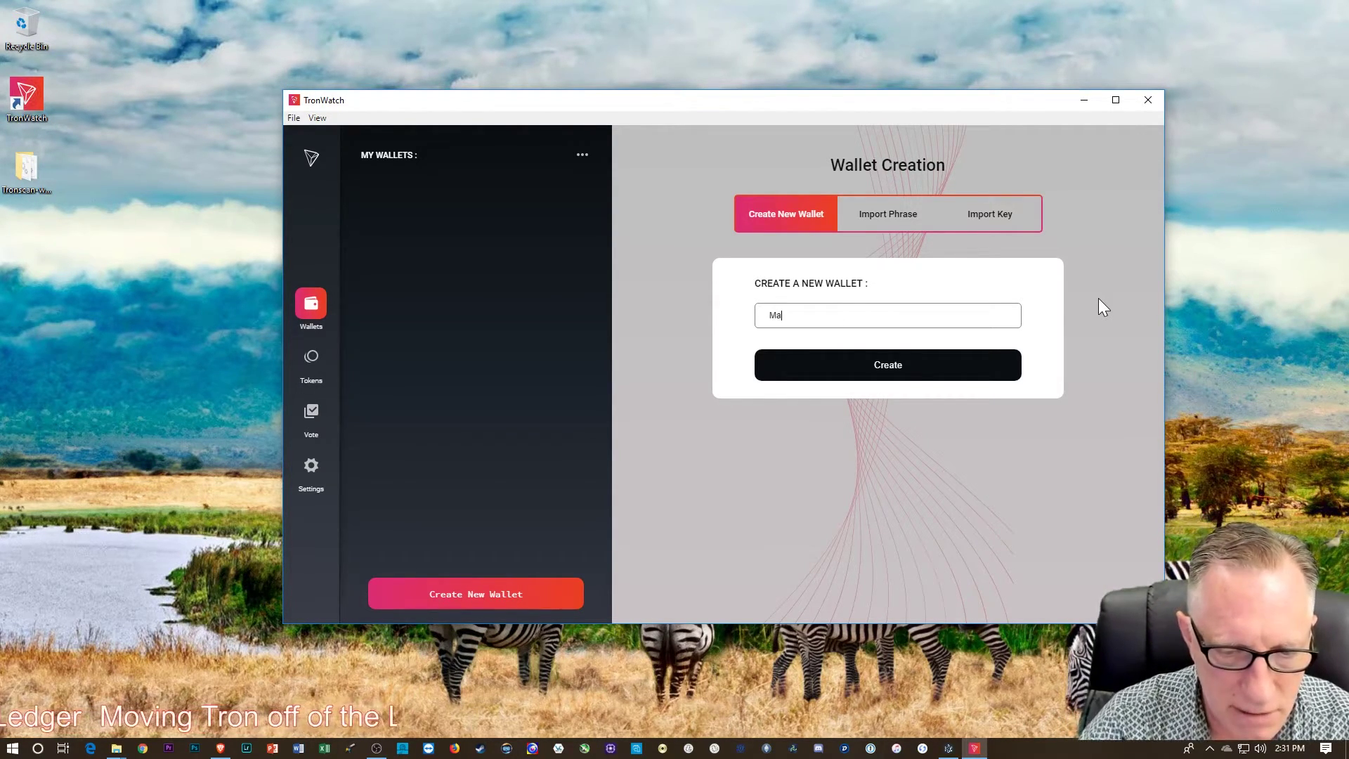
{"action": "type", "text": "inWallet"}
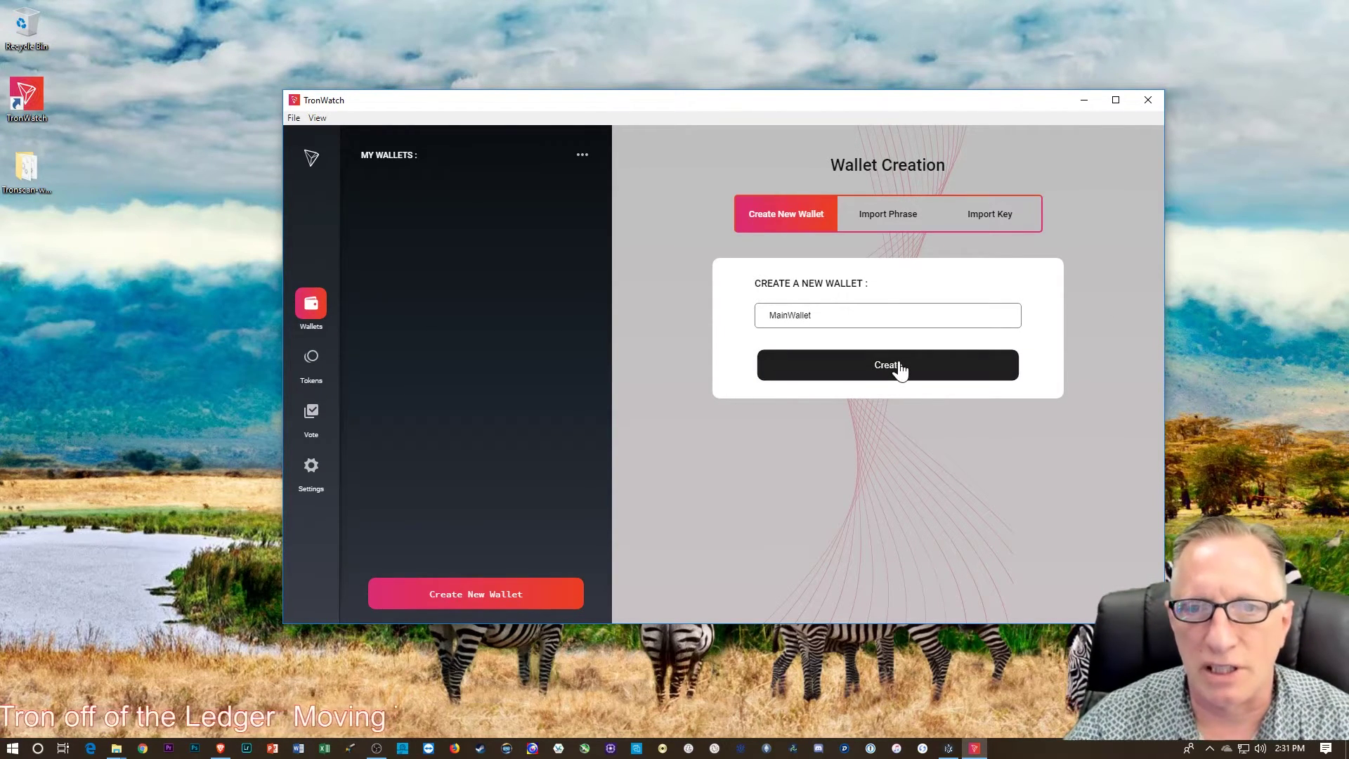
{"action": "left_click", "coordinate": [896, 367]}
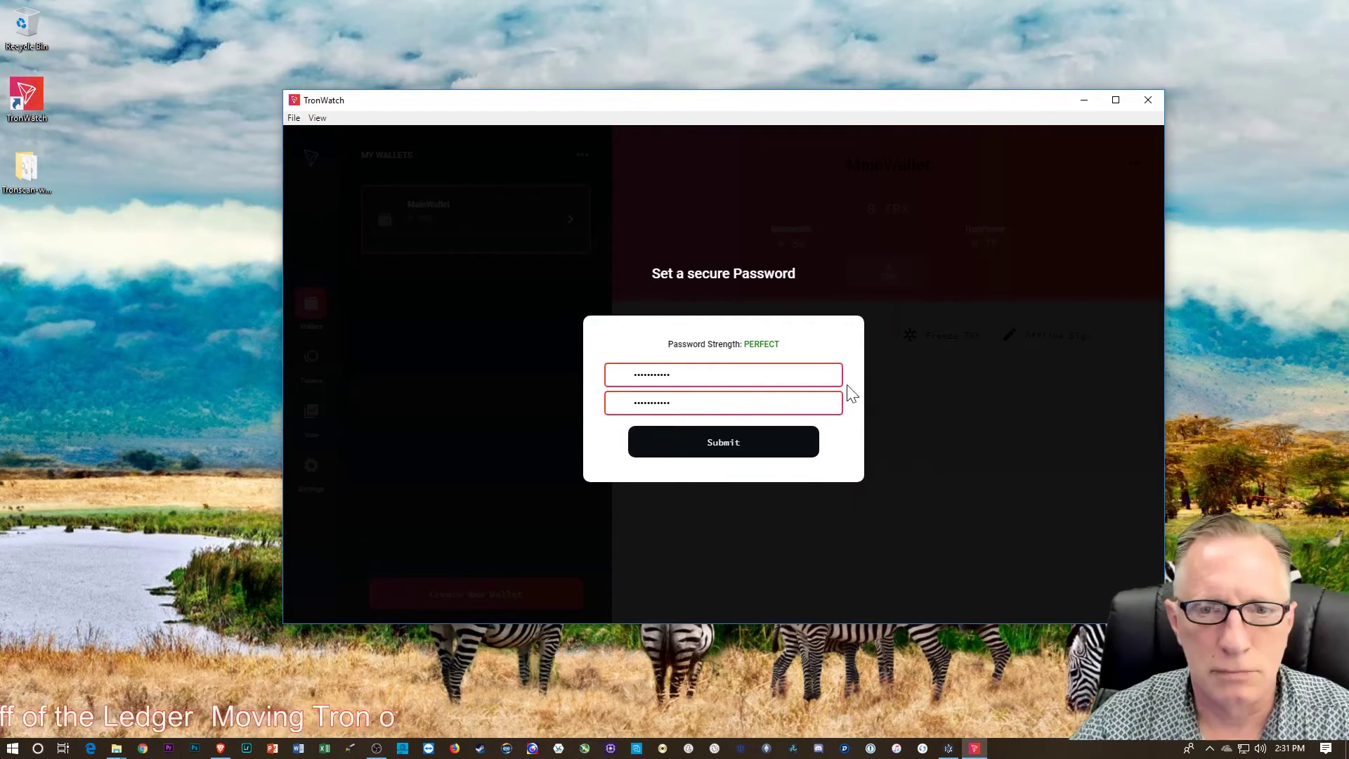
{"action": "left_click", "coordinate": [714, 444]}
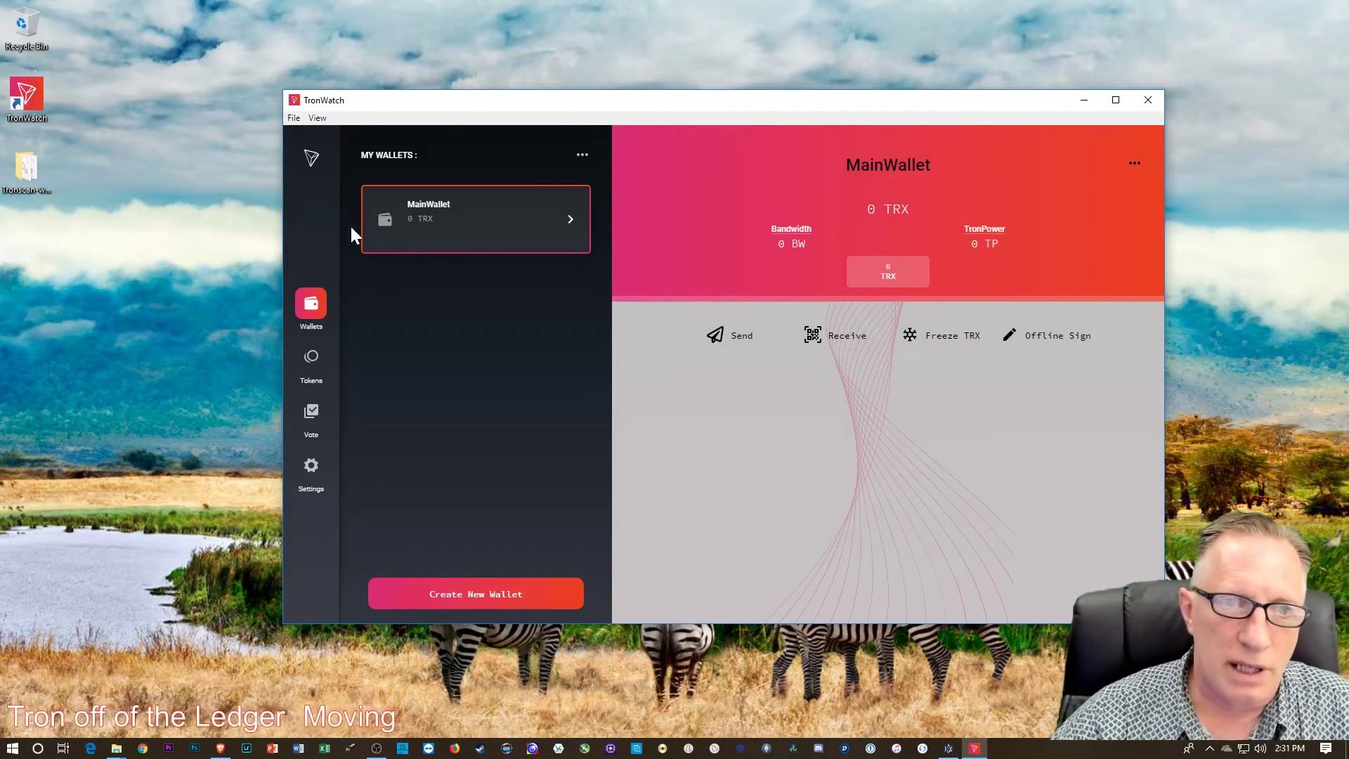
{"action": "left_click", "coordinate": [1134, 166]}
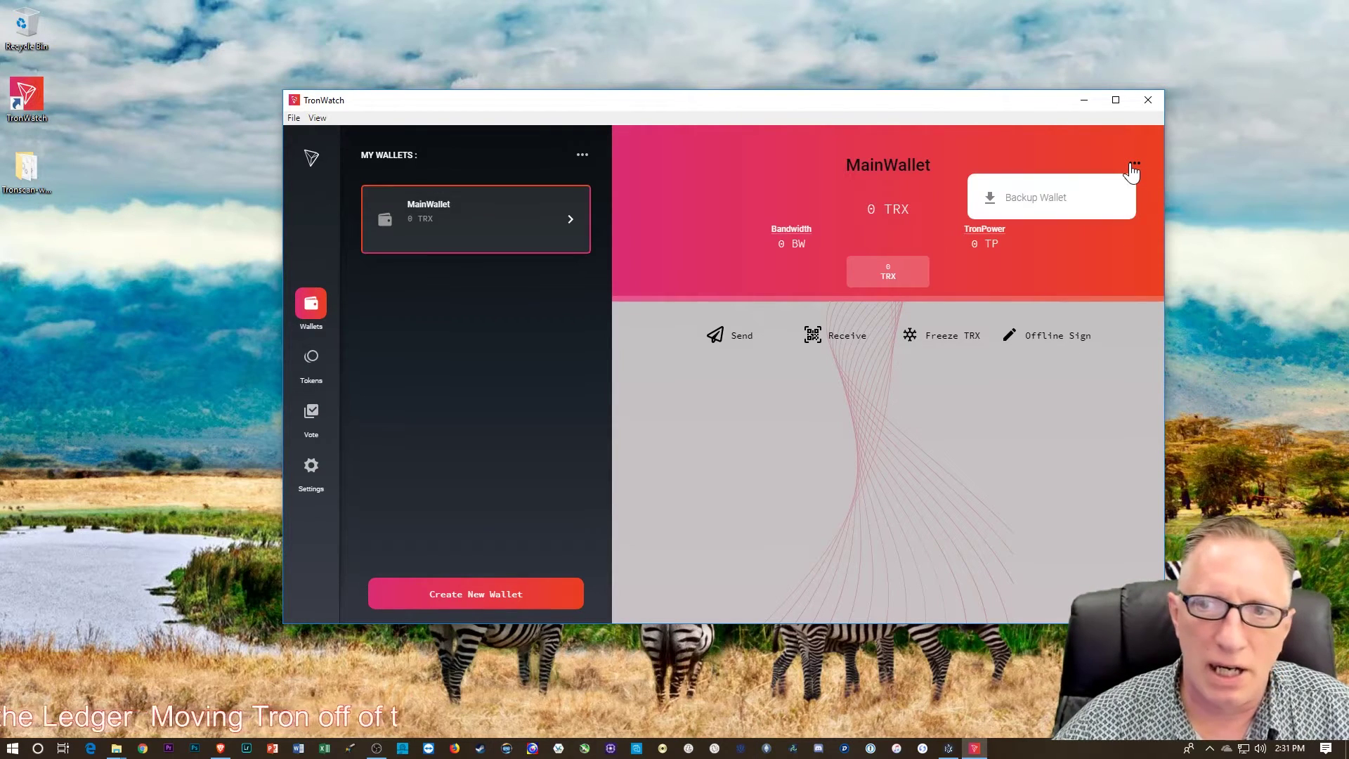
{"action": "left_click", "coordinate": [1044, 201]}
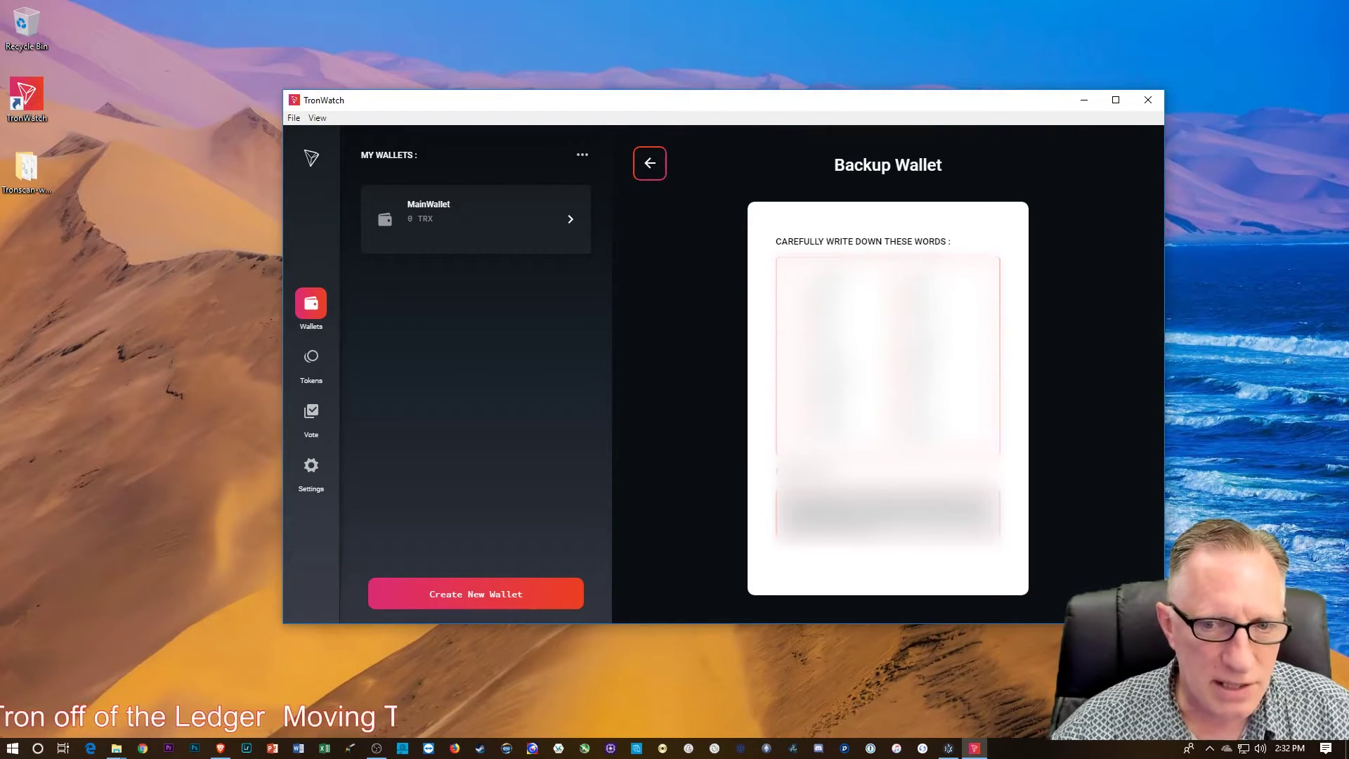
{"action": "triple_click", "coordinate": [794, 503]}
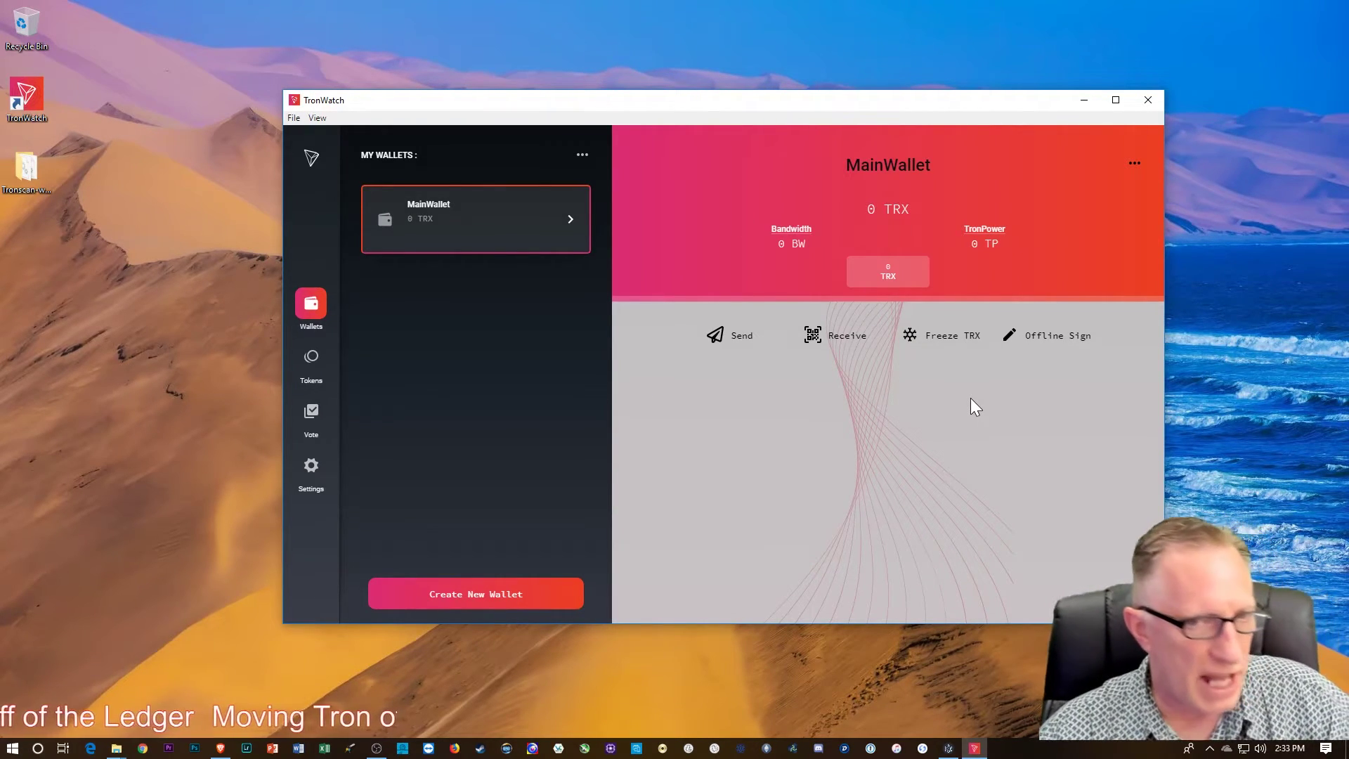
Copy MainWallet's receiving address in TronWatch, then return to the Tronscan account page.
{"action": "left_click", "coordinate": [948, 749]}
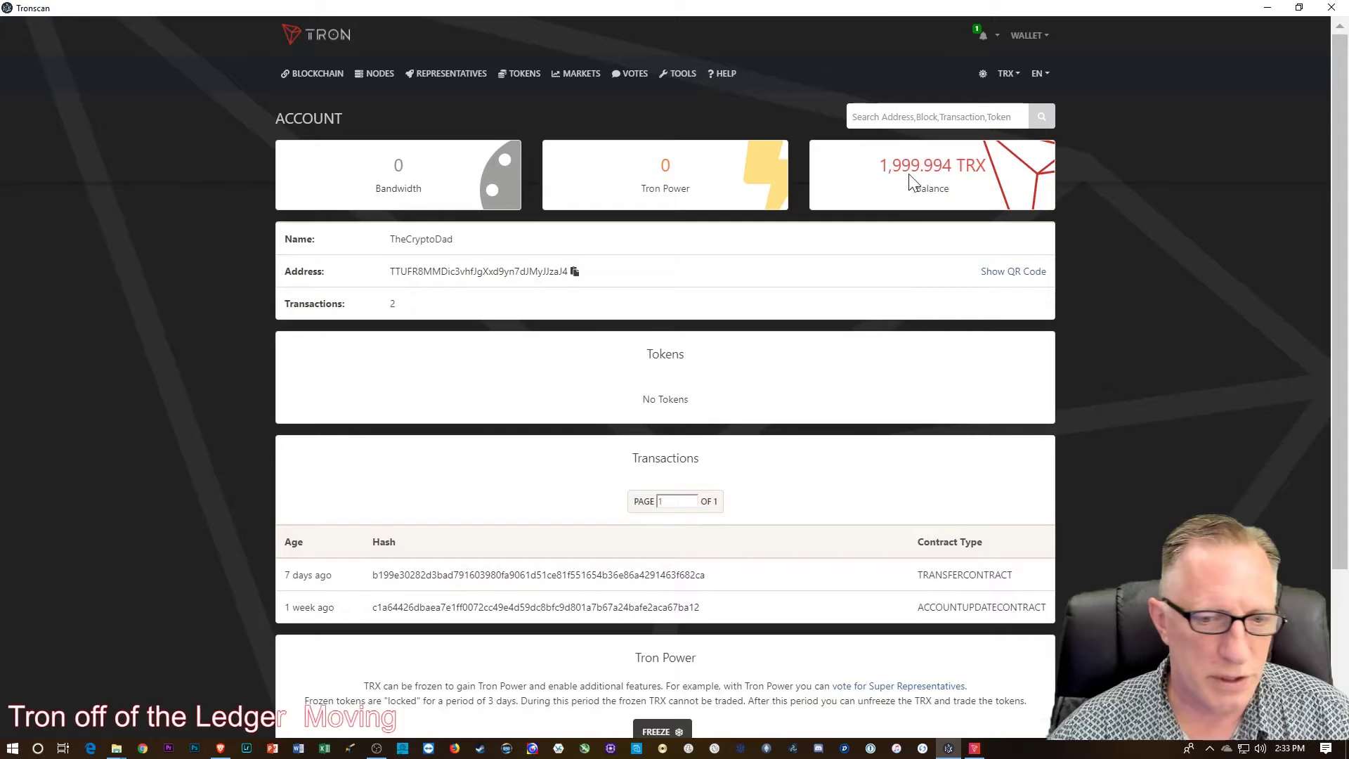
{"action": "left_click", "coordinate": [973, 749]}
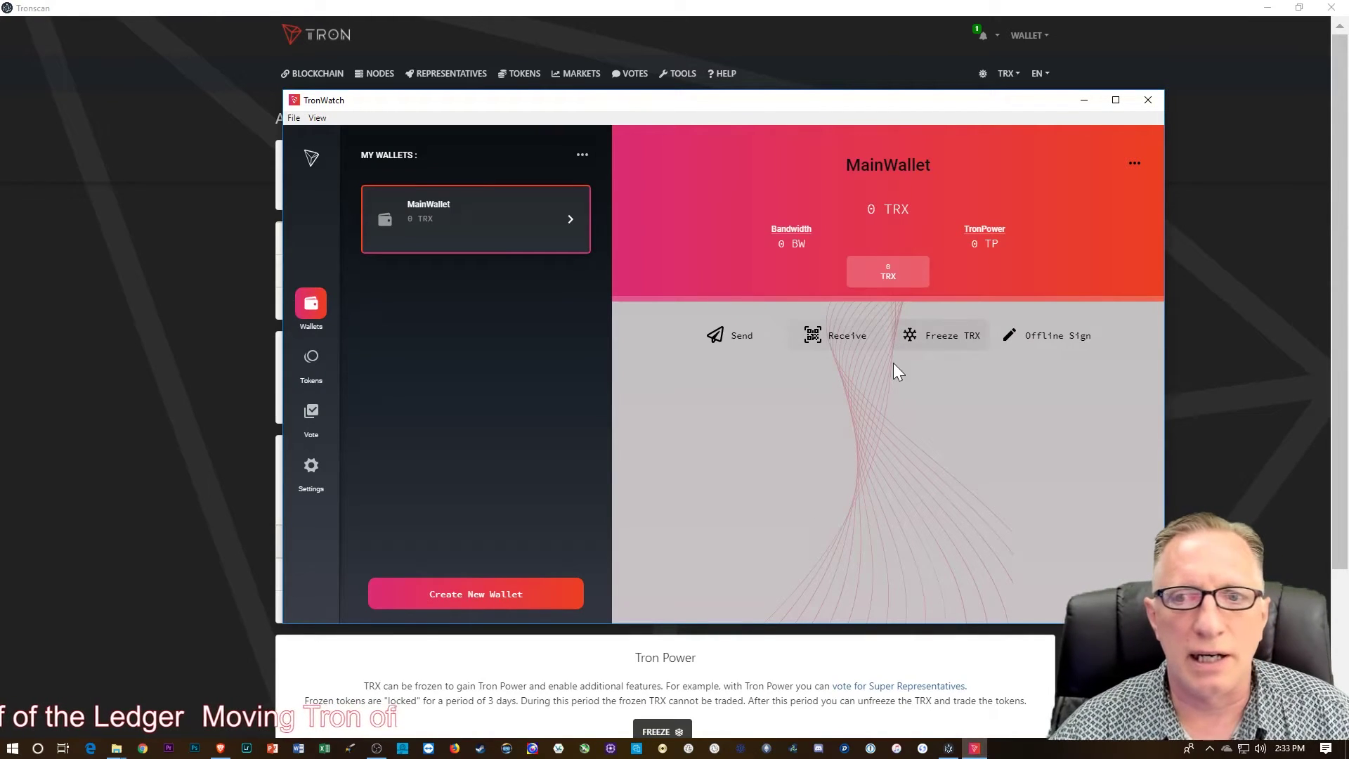
{"action": "left_click", "coordinate": [835, 340]}
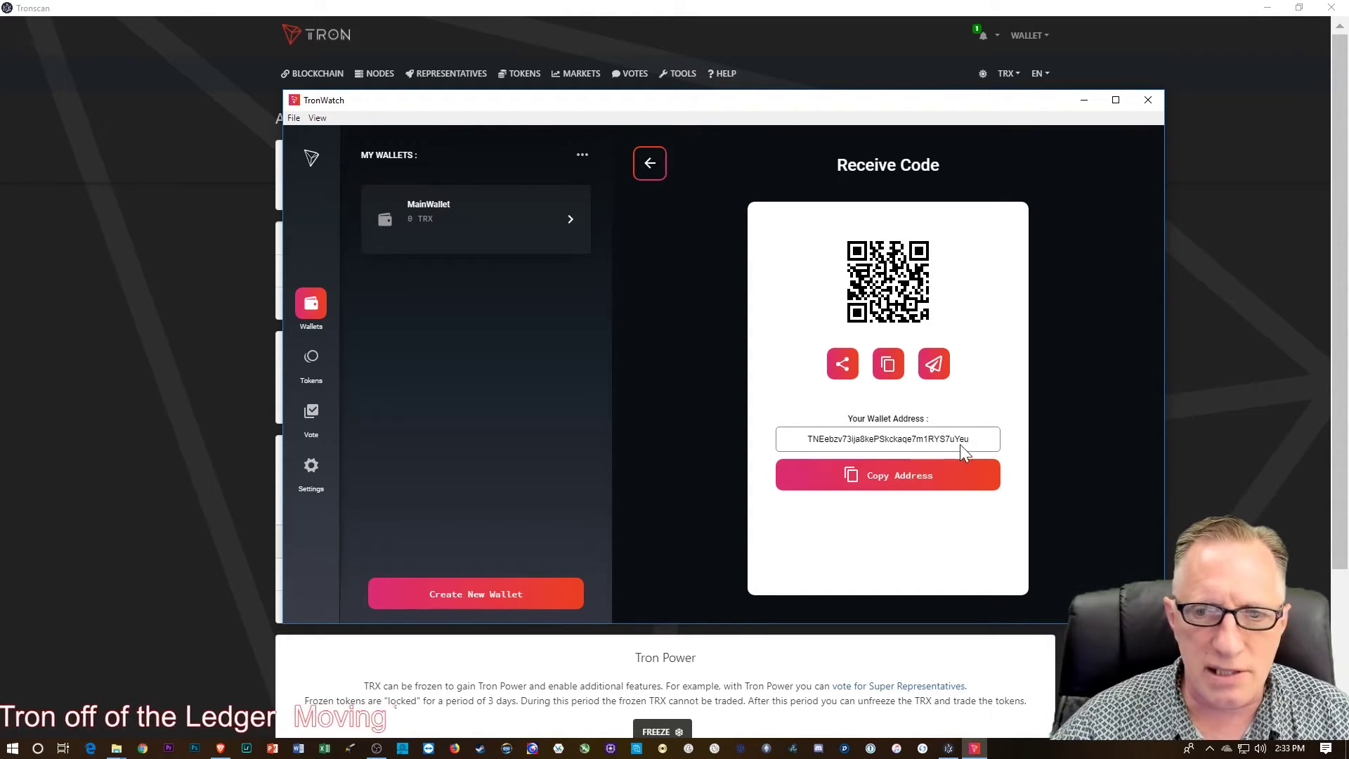
{"action": "left_click", "coordinate": [859, 480]}
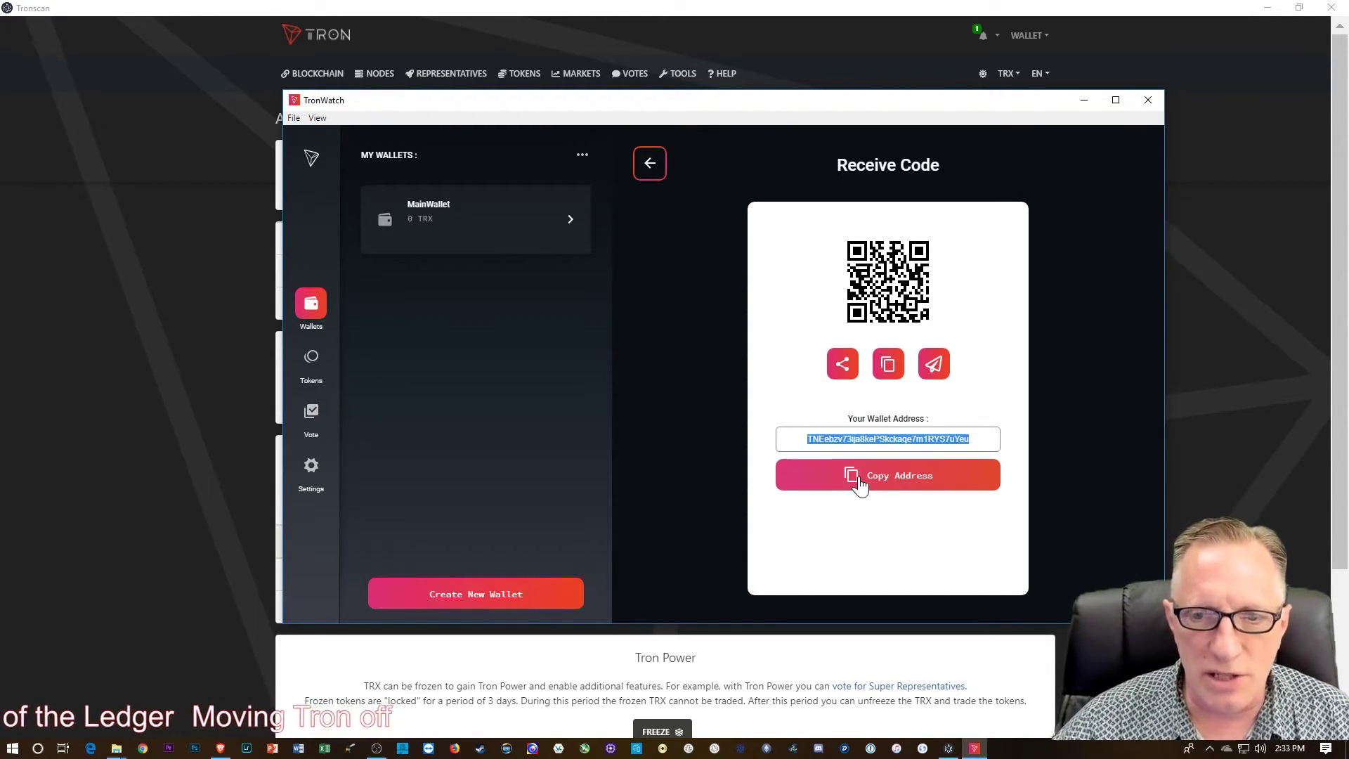
{"action": "left_click", "coordinate": [949, 749]}
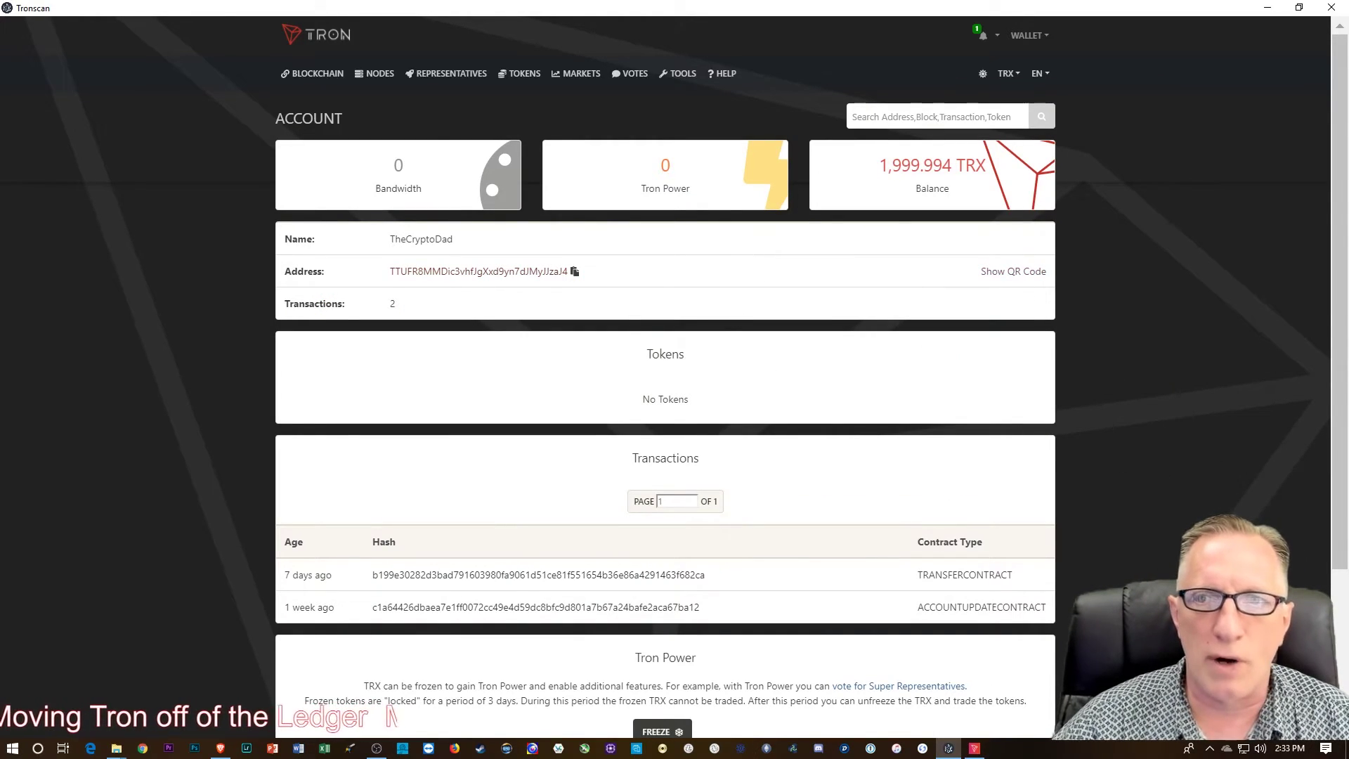
Fill a Tronscan send form with MainWallet's address and the full 1999.994 TRX, then submit it.
{"action": "left_click", "coordinate": [1029, 35]}
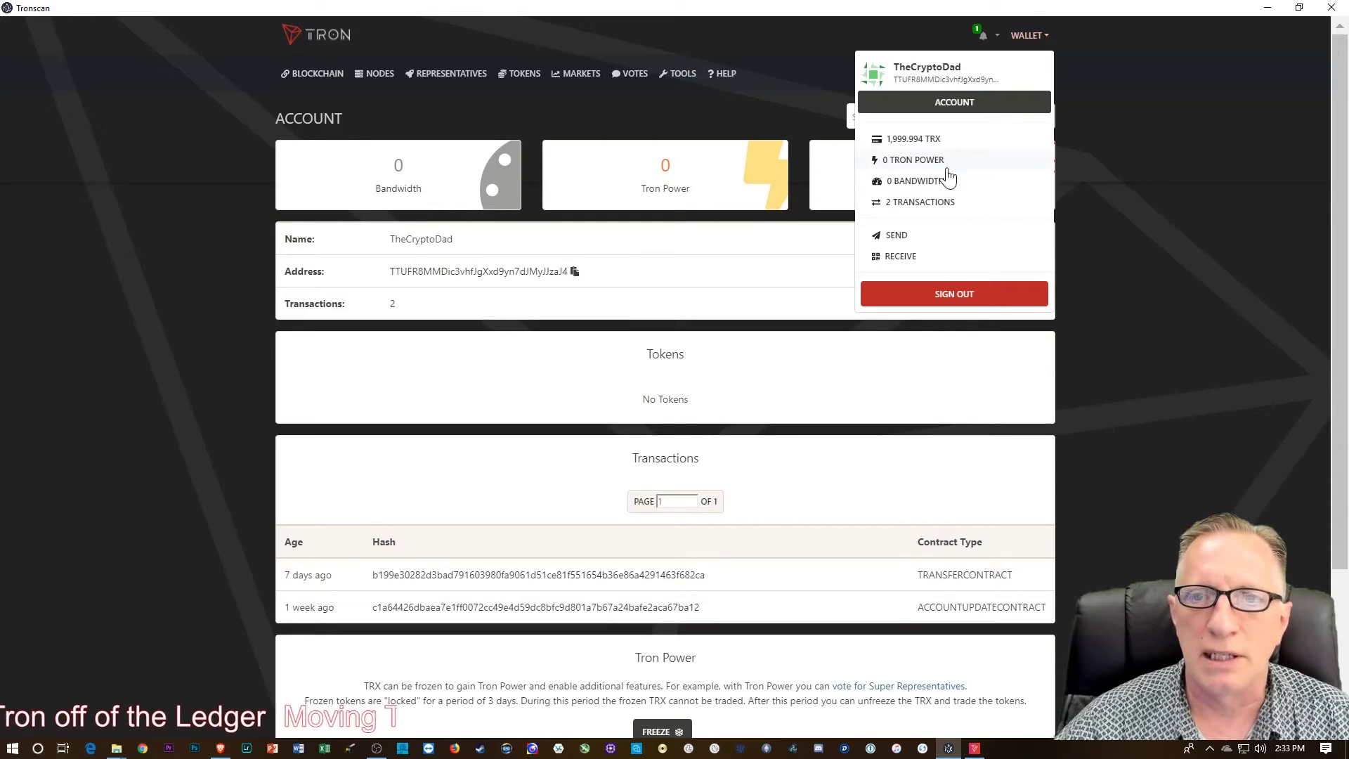
{"action": "left_click", "coordinate": [896, 235]}
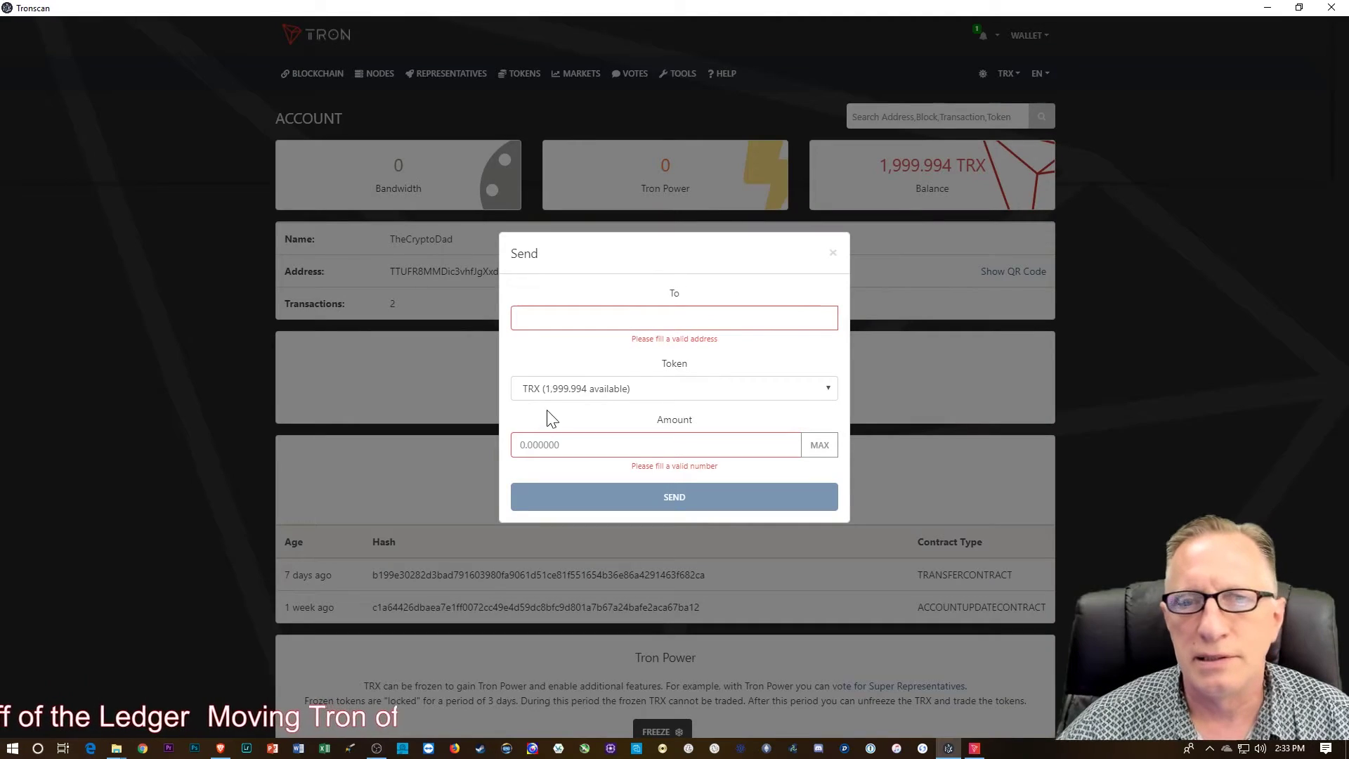
{"action": "left_click", "coordinate": [548, 319]}
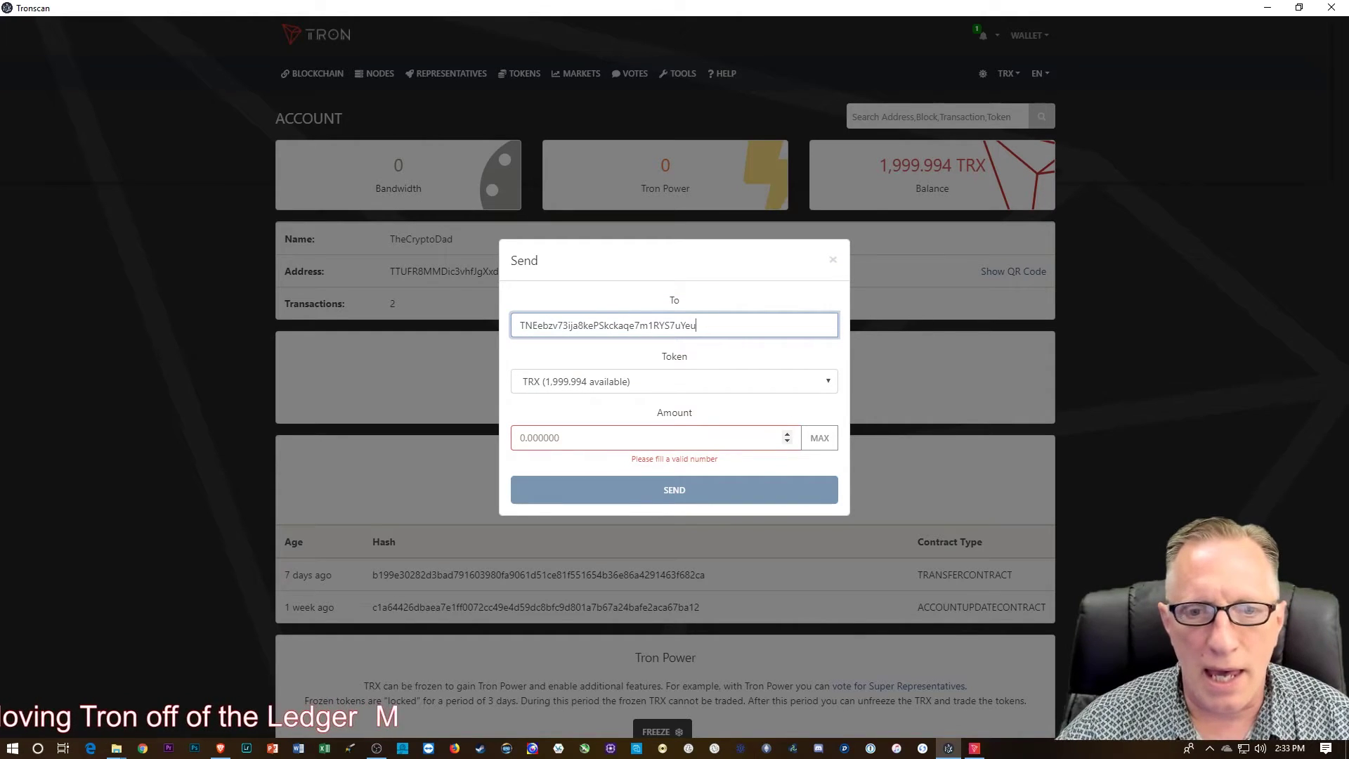
{"action": "left_click", "coordinate": [819, 438]}
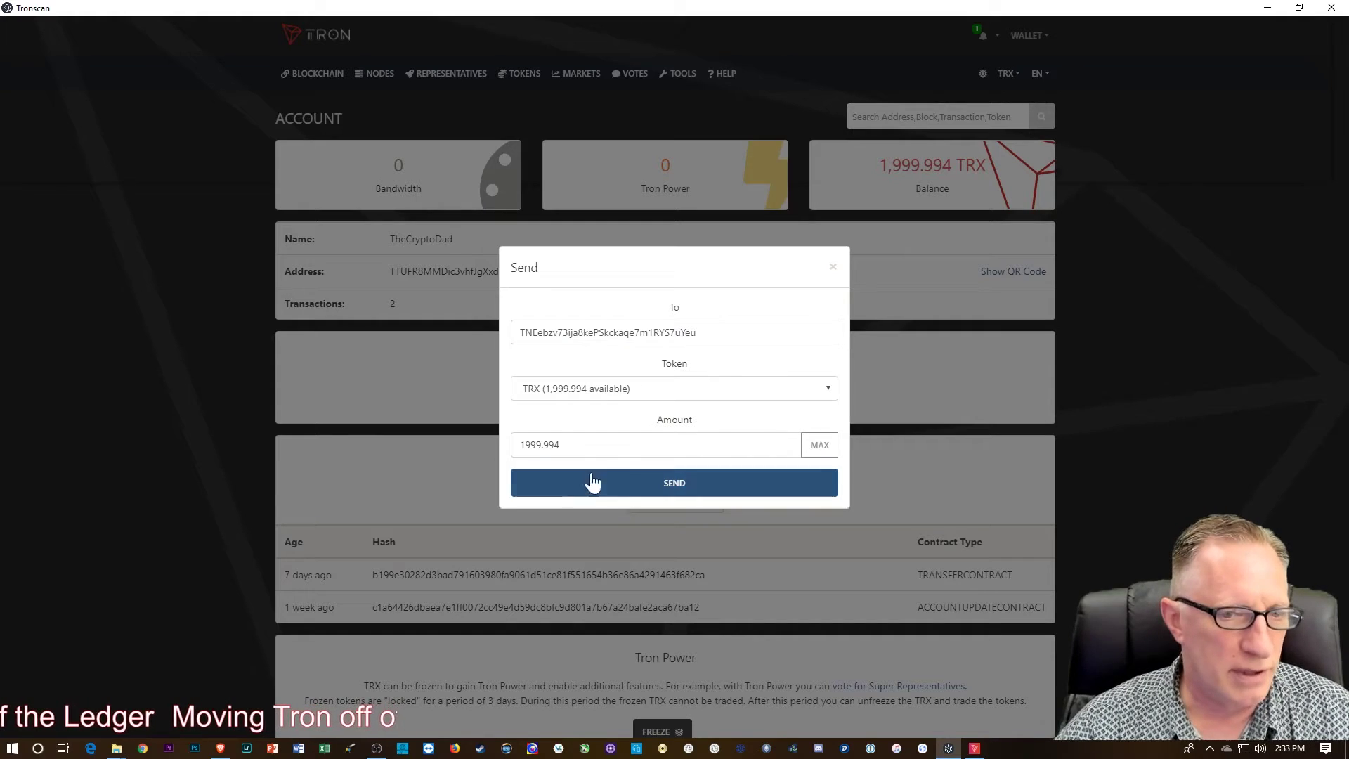
{"action": "left_click", "coordinate": [678, 484]}
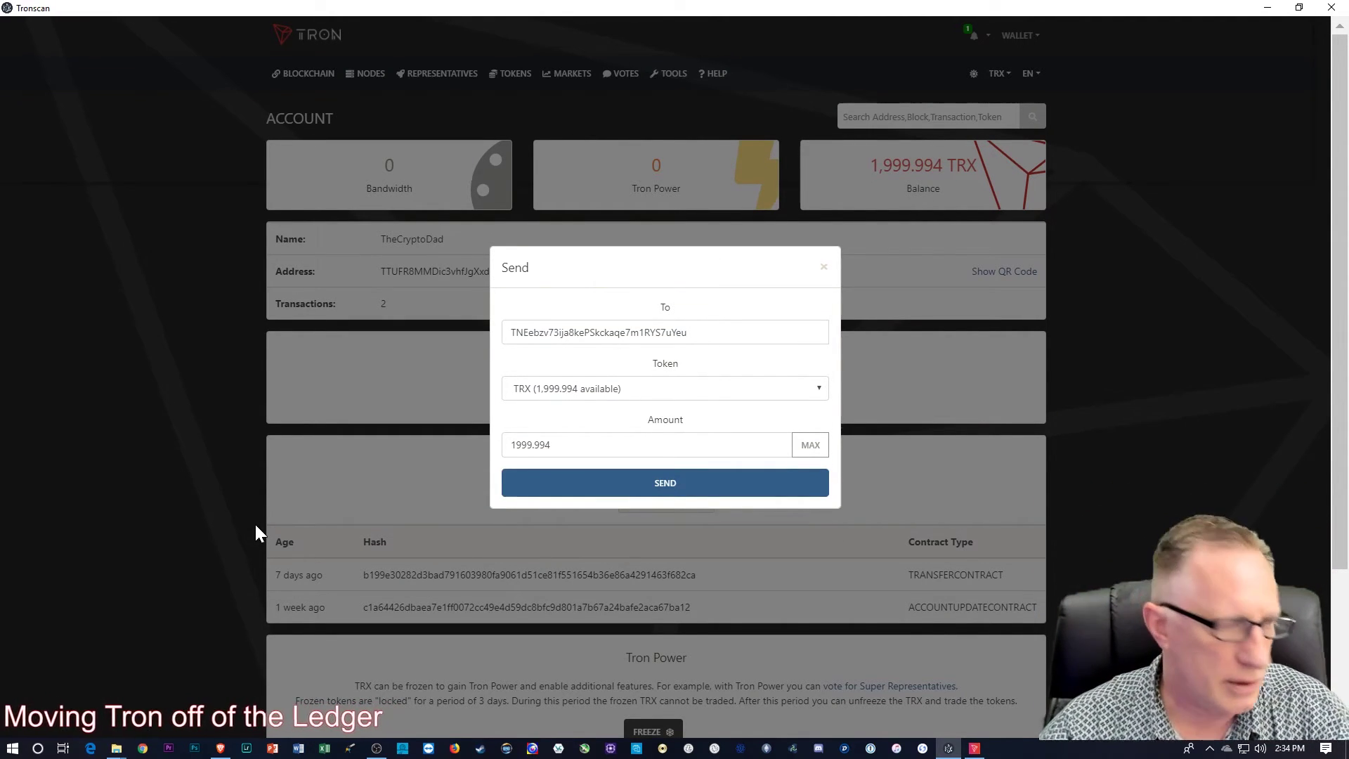
Change the send amount to 1998 TRX and submit it for Ledger confirmation.
{"action": "scroll", "coordinate": [255, 525], "scroll_direction": "down", "scroll_amount": 3}
{"action": "left_click", "coordinate": [562, 444]}
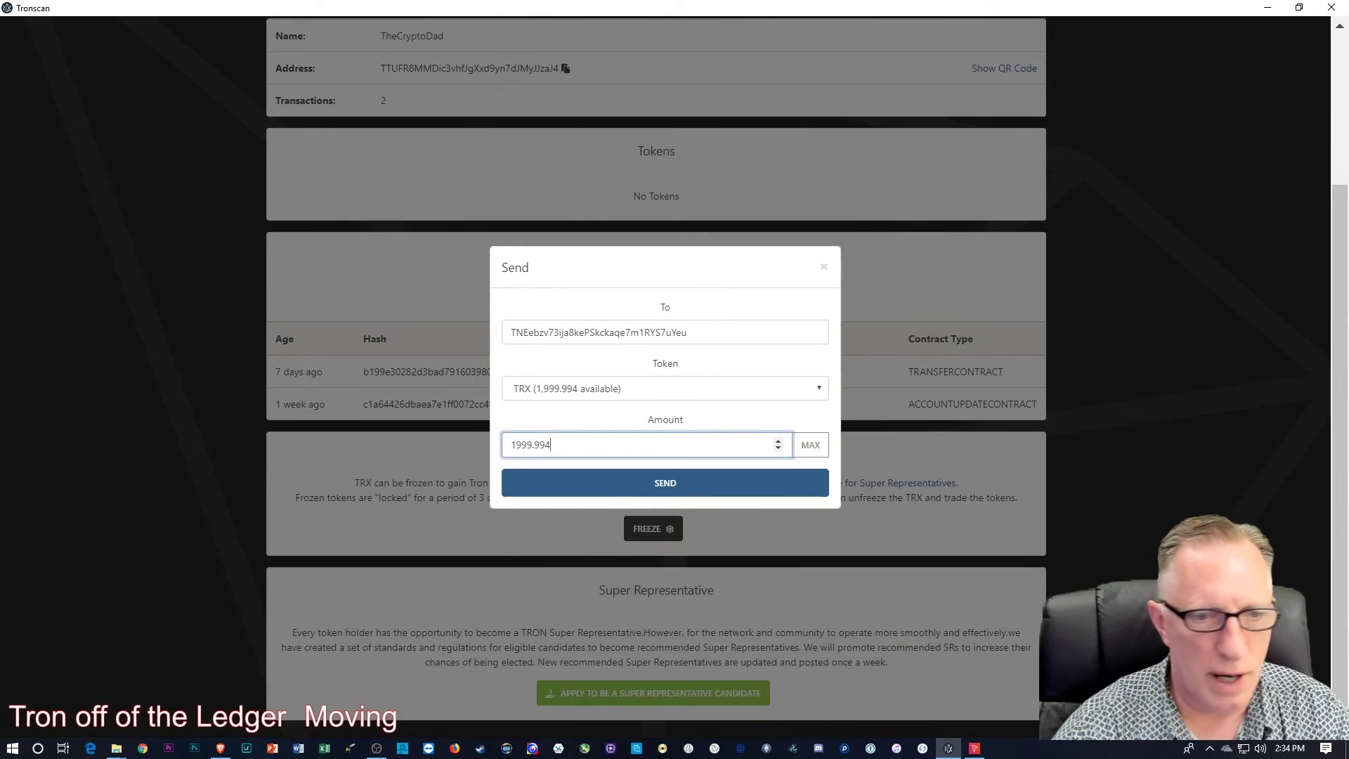
{"action": "key", "text": "BackSpace"}
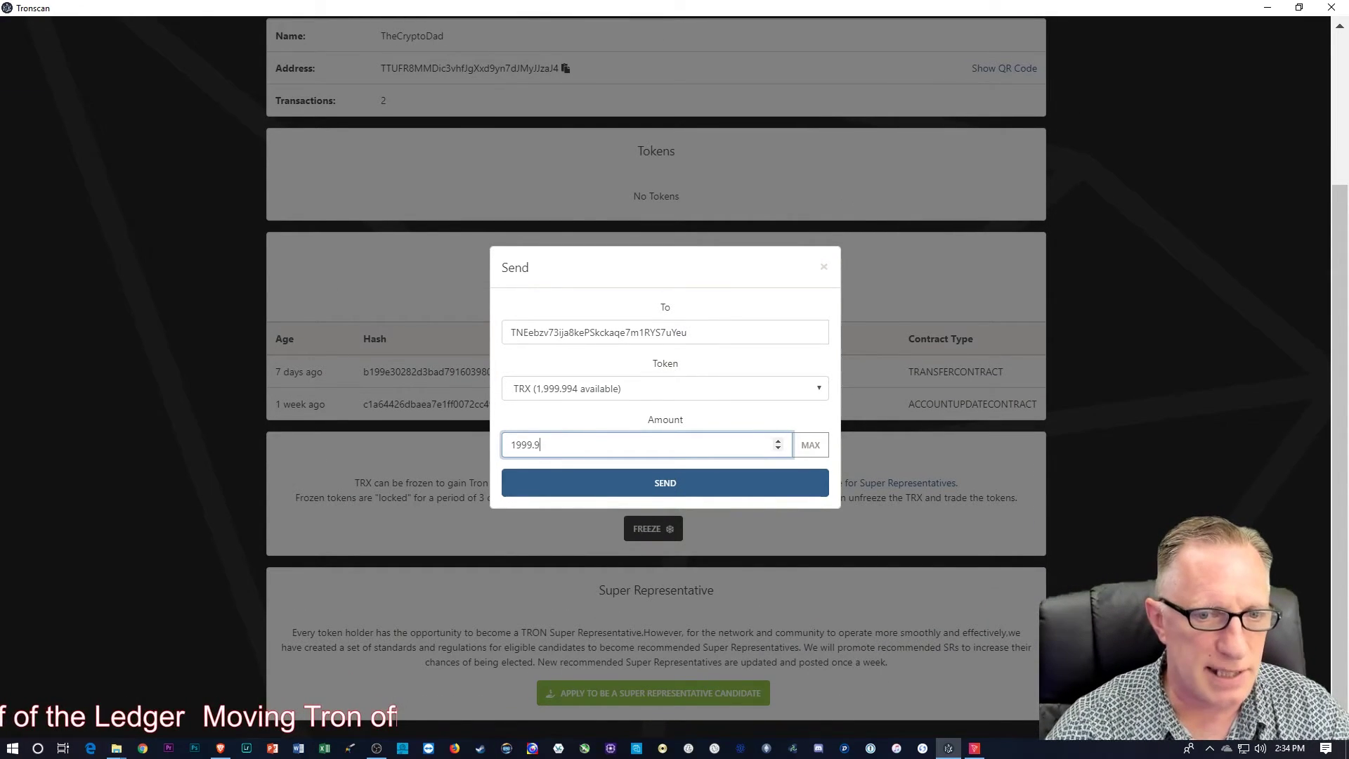
{"action": "key", "text": "BackSpace"}
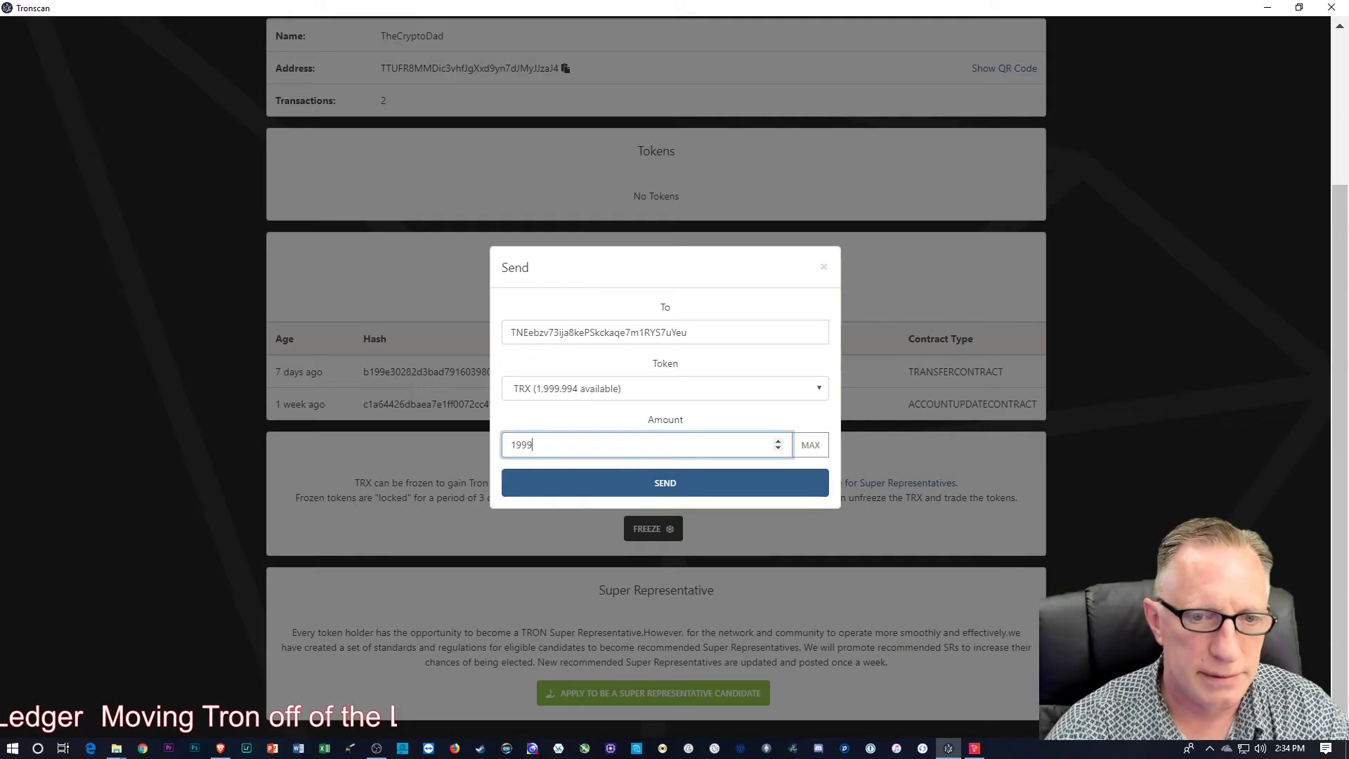
{"action": "type", "text": "8"}
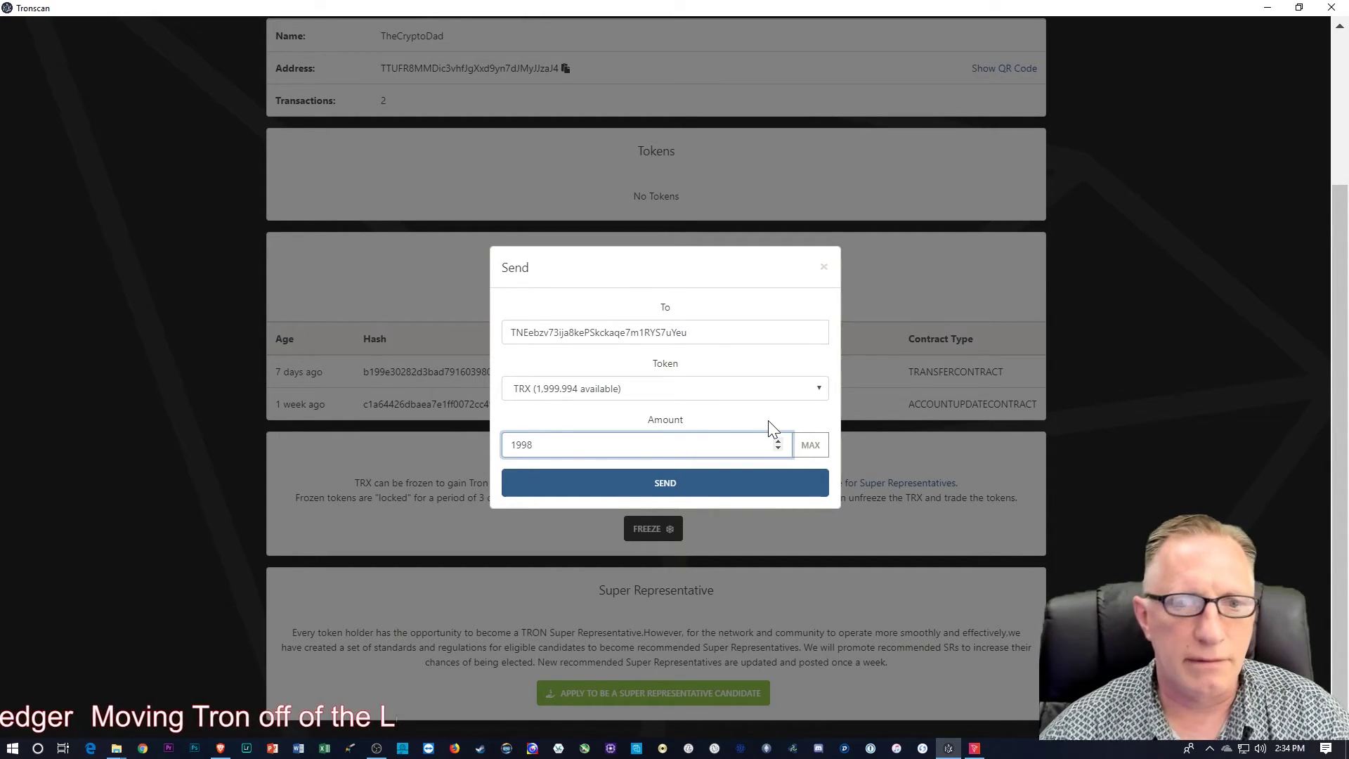
{"action": "left_click", "coordinate": [668, 485]}
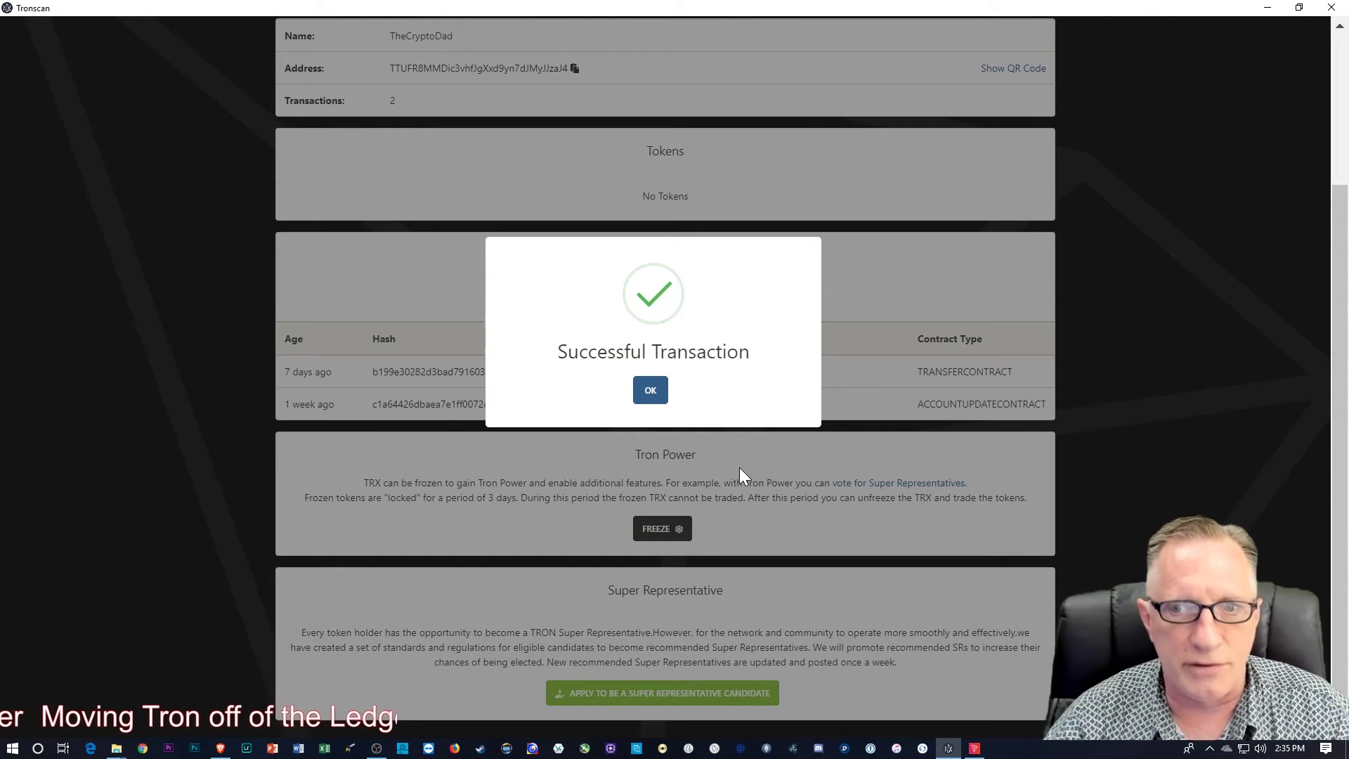
Dismiss the success notice and review the remaining 1.894 TRX balance and two transactions.
{"action": "left_click", "coordinate": [651, 390]}
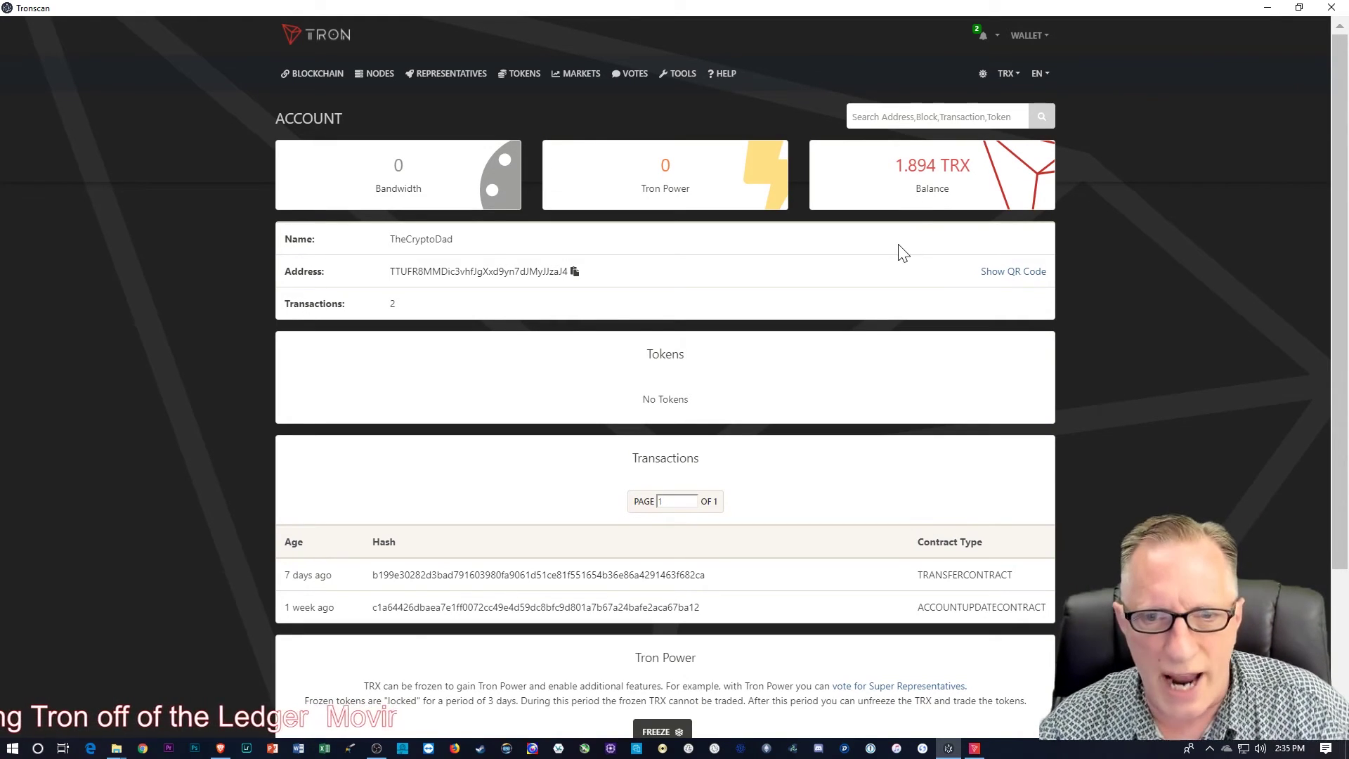
{"action": "scroll", "coordinate": [496, 470], "scroll_direction": "down", "scroll_amount": 1}
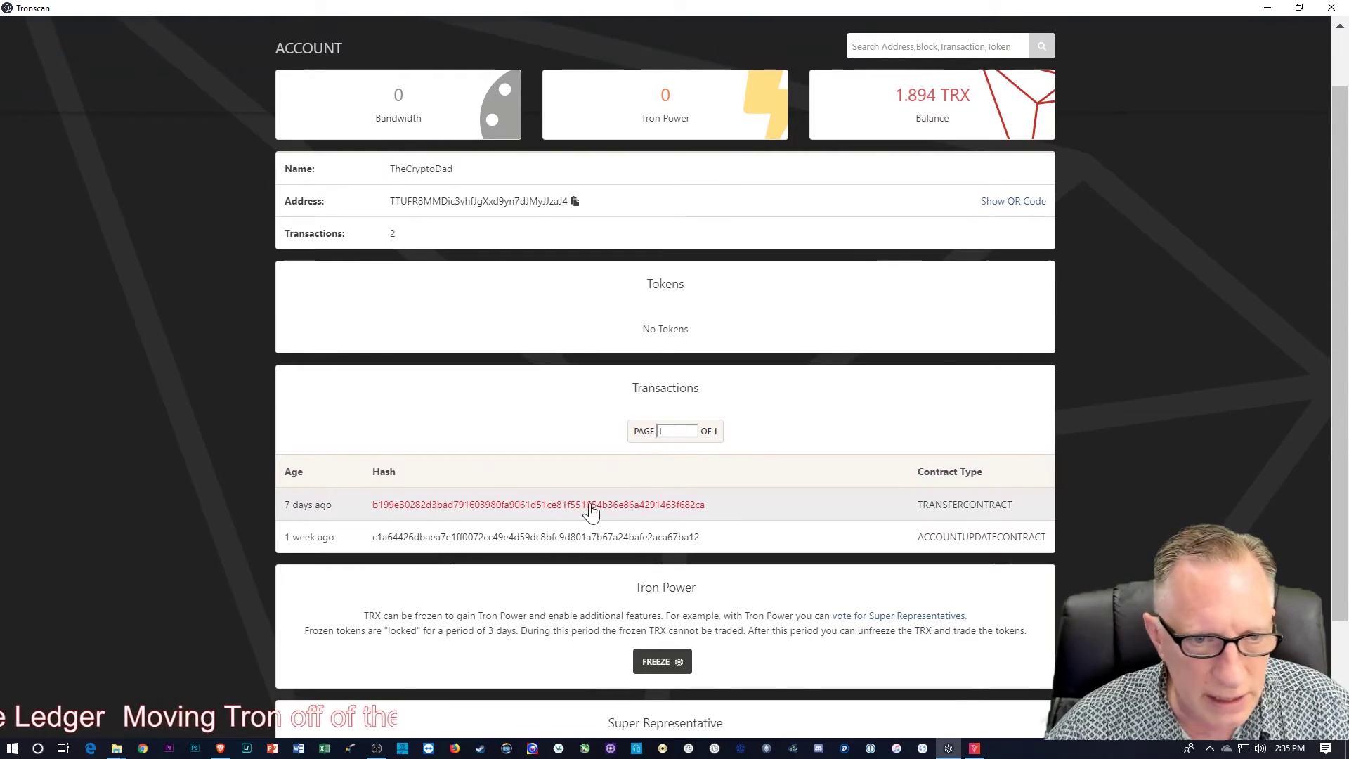
{"action": "scroll", "coordinate": [624, 520], "scroll_direction": "up", "scroll_amount": 1}
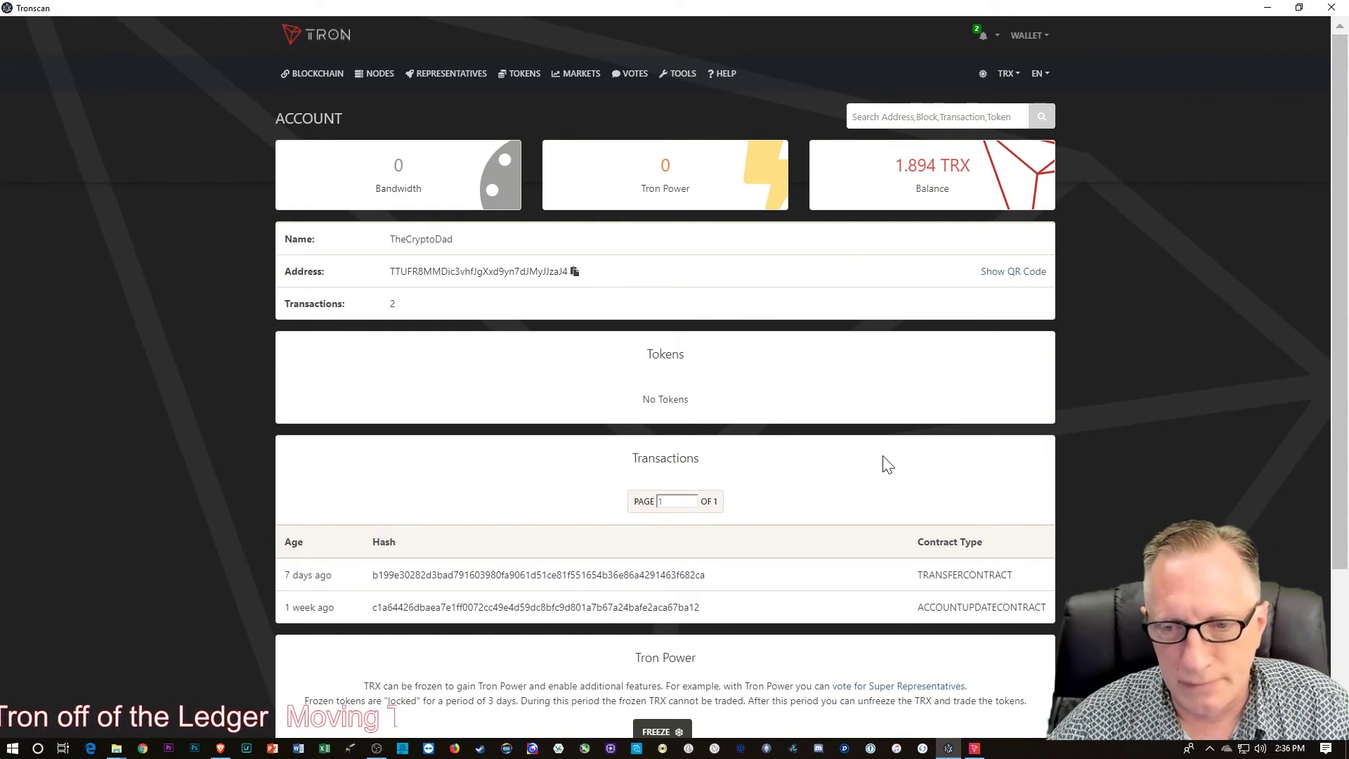
Bring TronWatch forward and return to MainWallet, now showing 1,998 TRX received.
{"action": "left_click", "coordinate": [974, 746]}
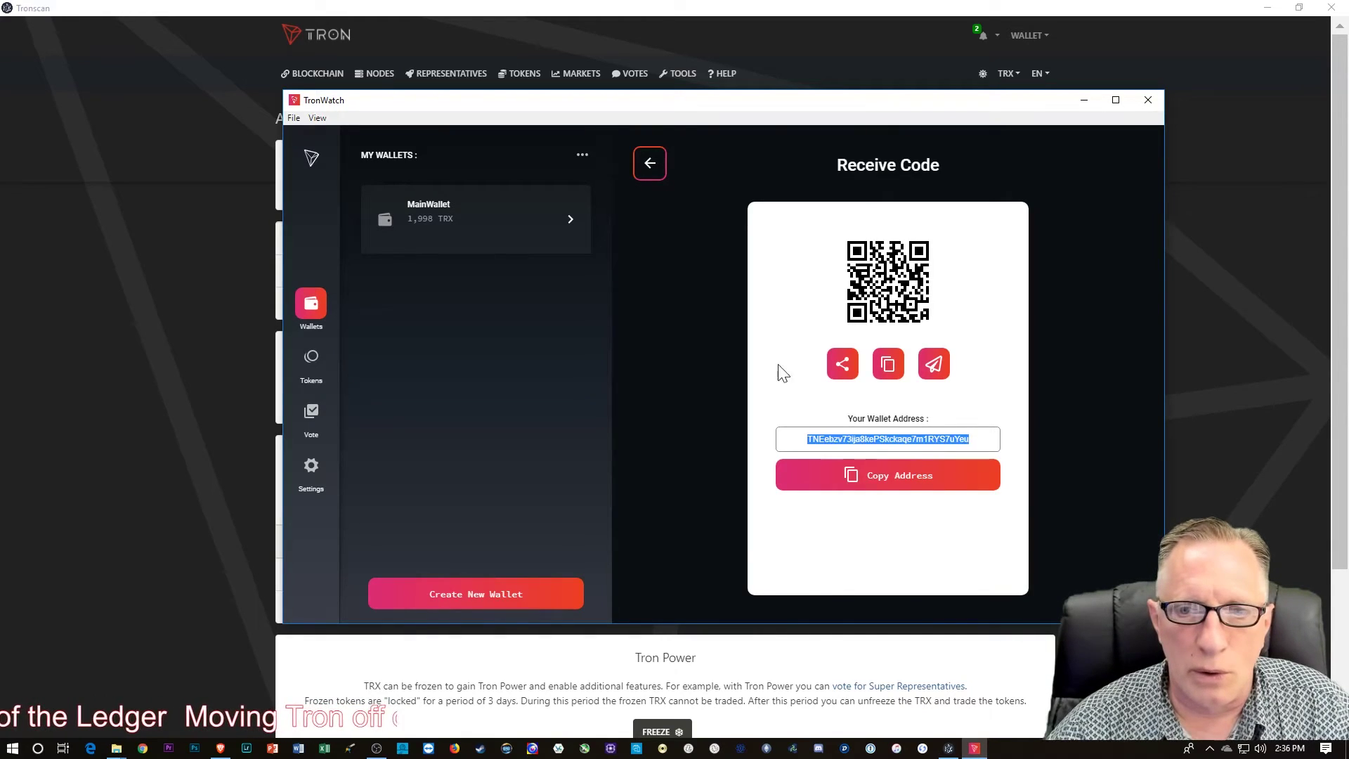
{"action": "left_click", "coordinate": [650, 164]}
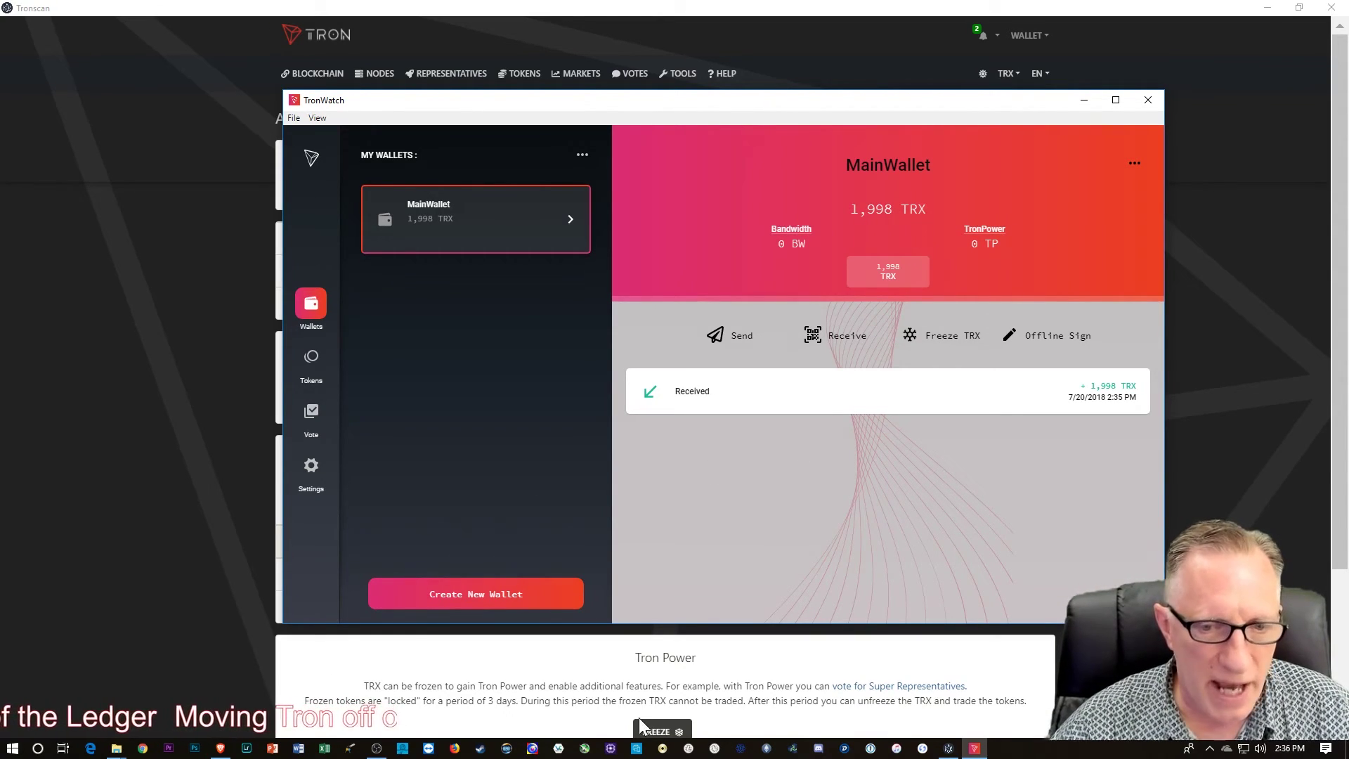
Reload the Bittrex wallets page to show Tron at 2000.13 TRX and expand the empty pending deposits.
{"action": "left_click", "coordinate": [222, 749]}
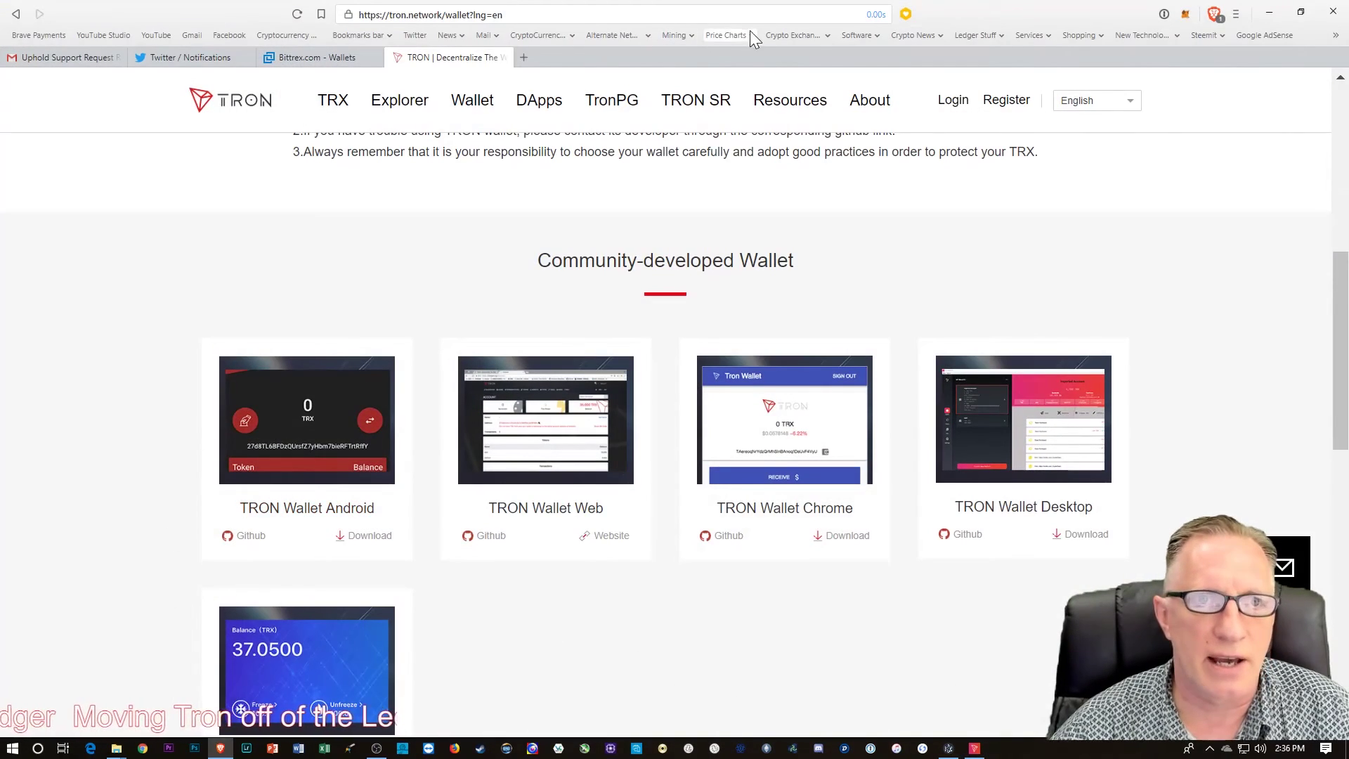
{"action": "left_click", "coordinate": [314, 56]}
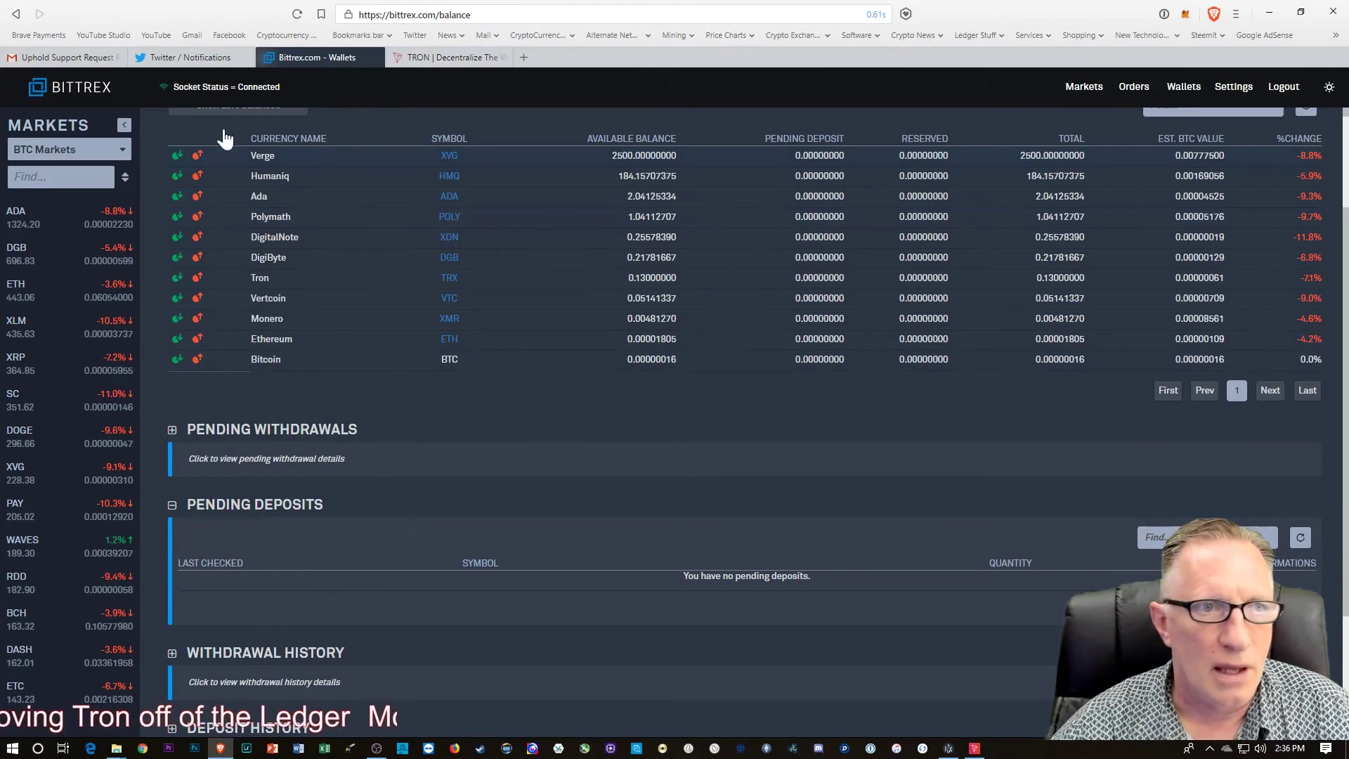
{"action": "left_click", "coordinate": [296, 15]}
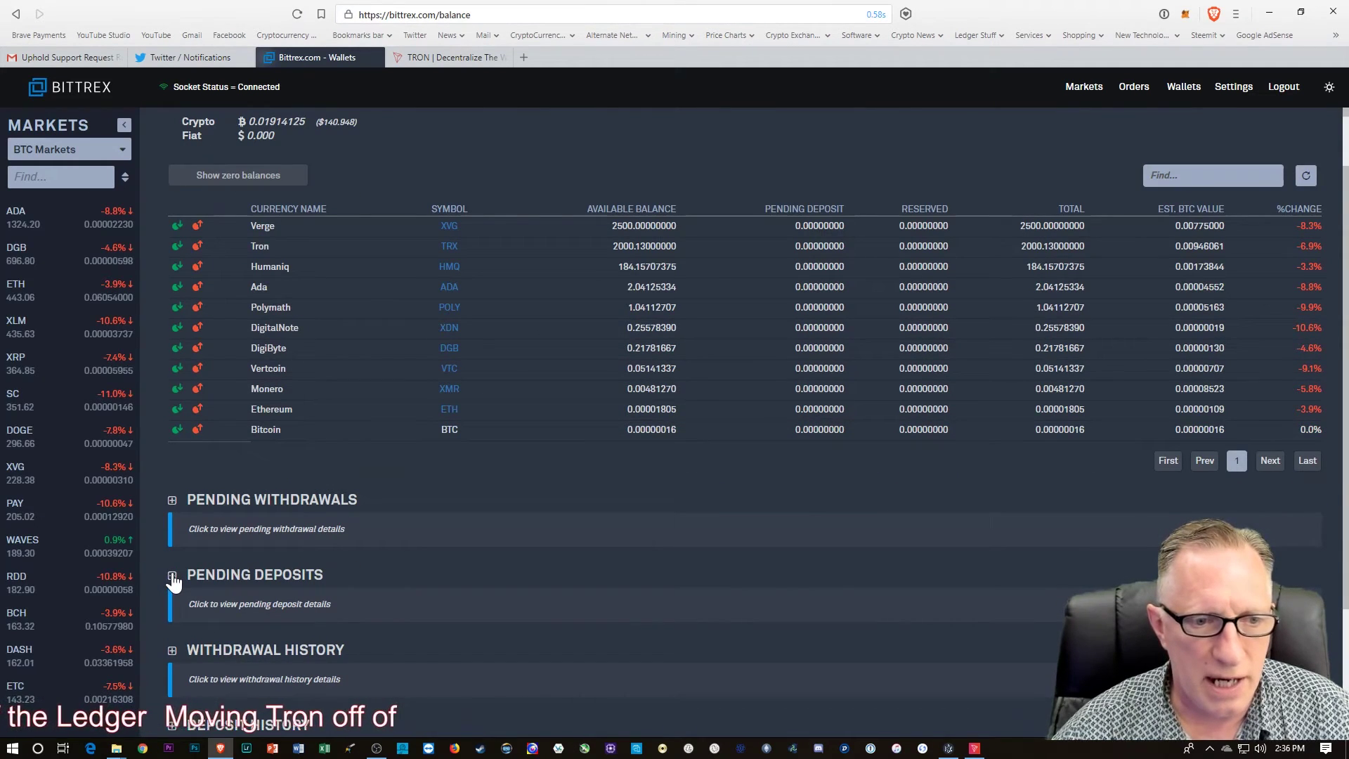
{"action": "left_click", "coordinate": [189, 605]}
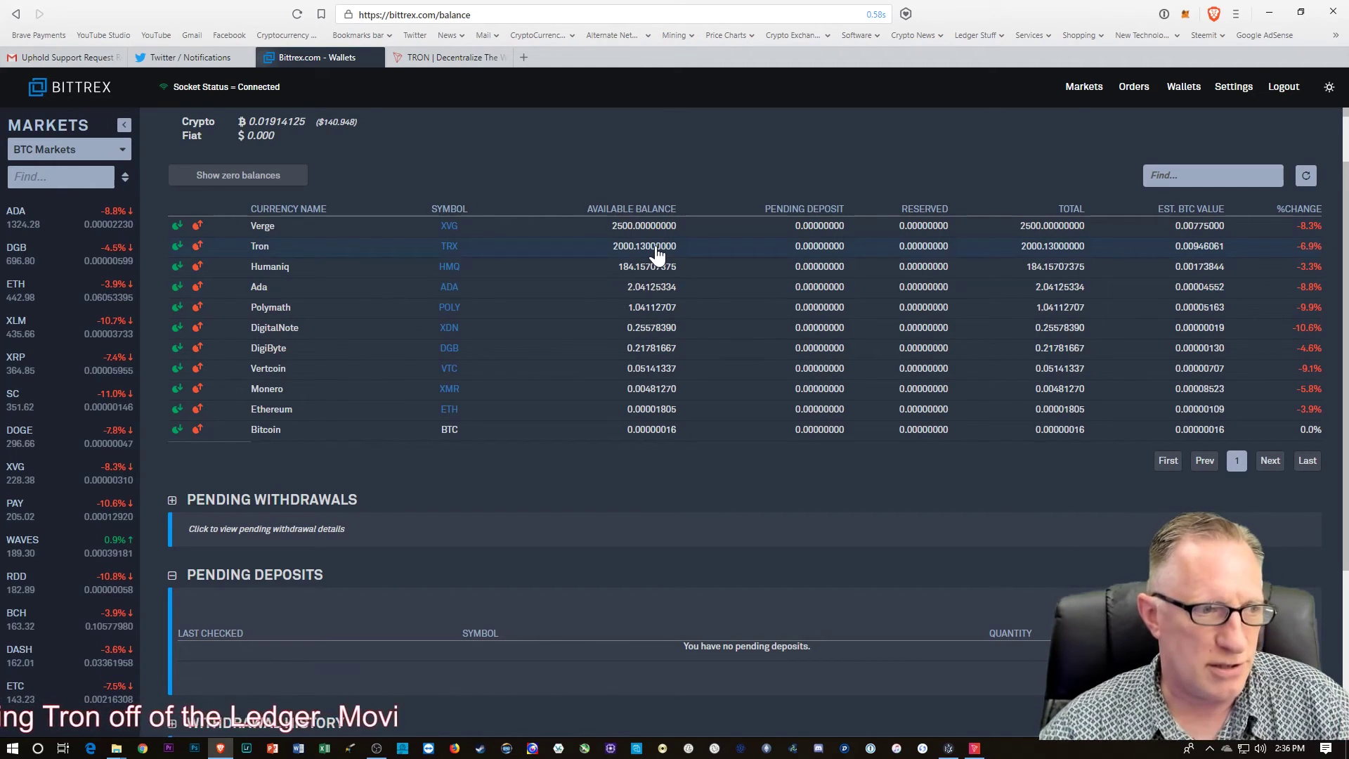
{"action": "key", "text": "alt+Tab"}
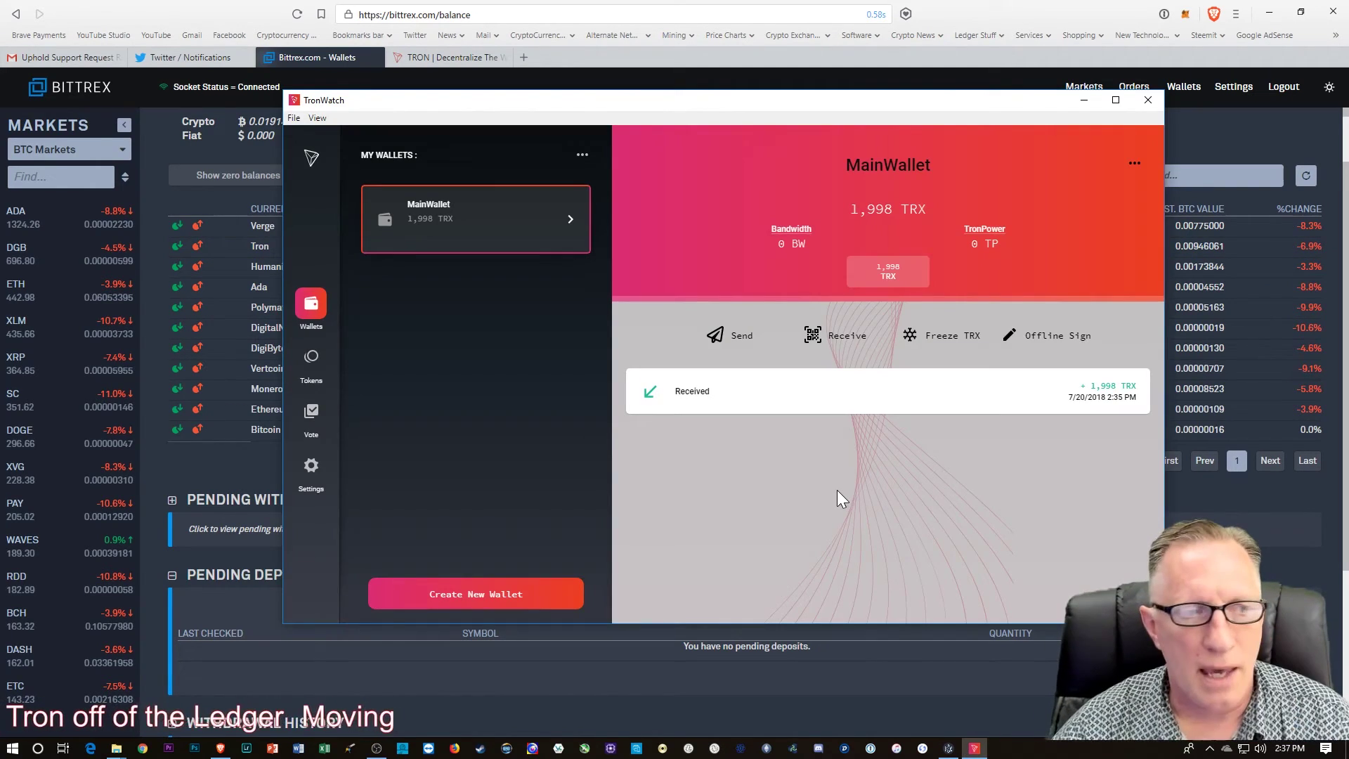